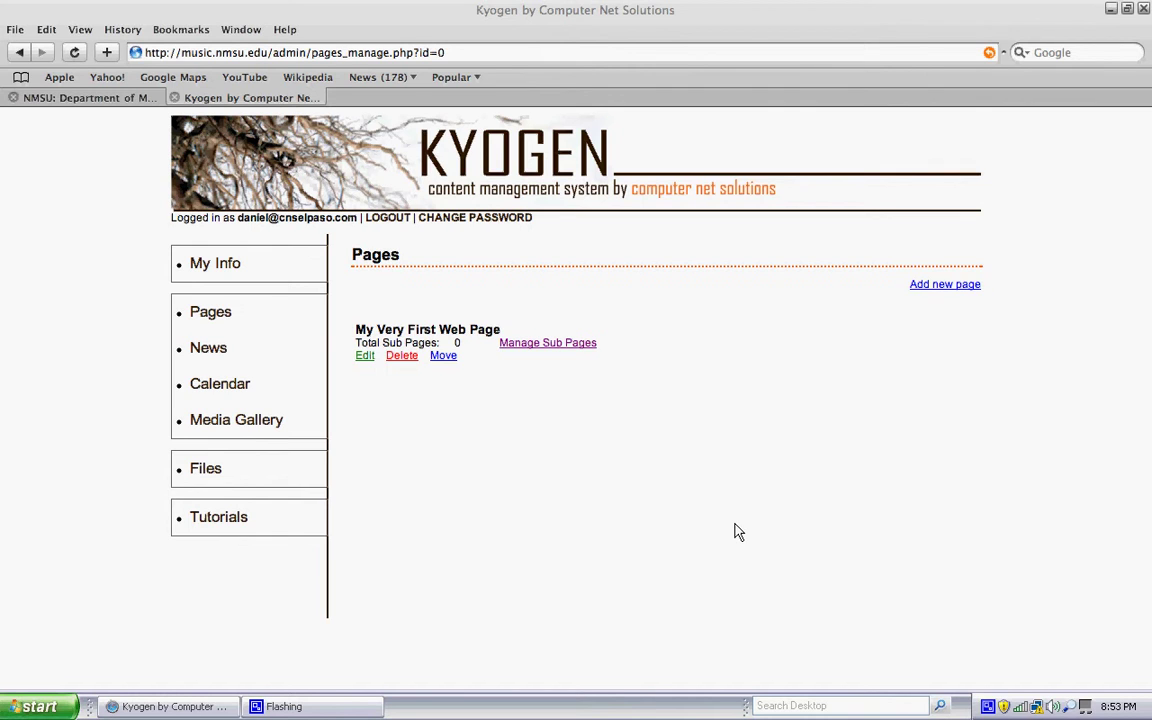
Step: Open the Manage Sub Pages list for My Very First Web Page
{"action": "left_click", "coordinate": [542, 345]}
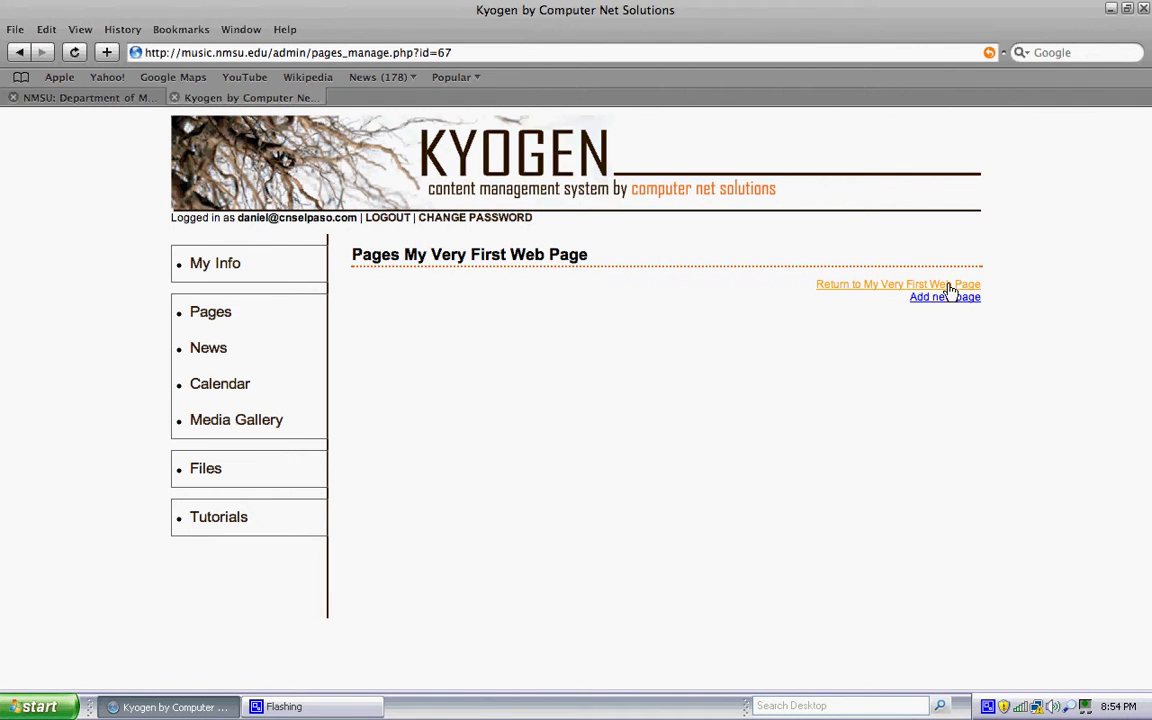
Step: Add a new page with alias '-first-sub-page', link text 'First Sub Page', headline 'My First Sub Page'
{"action": "left_click", "coordinate": [949, 308]}
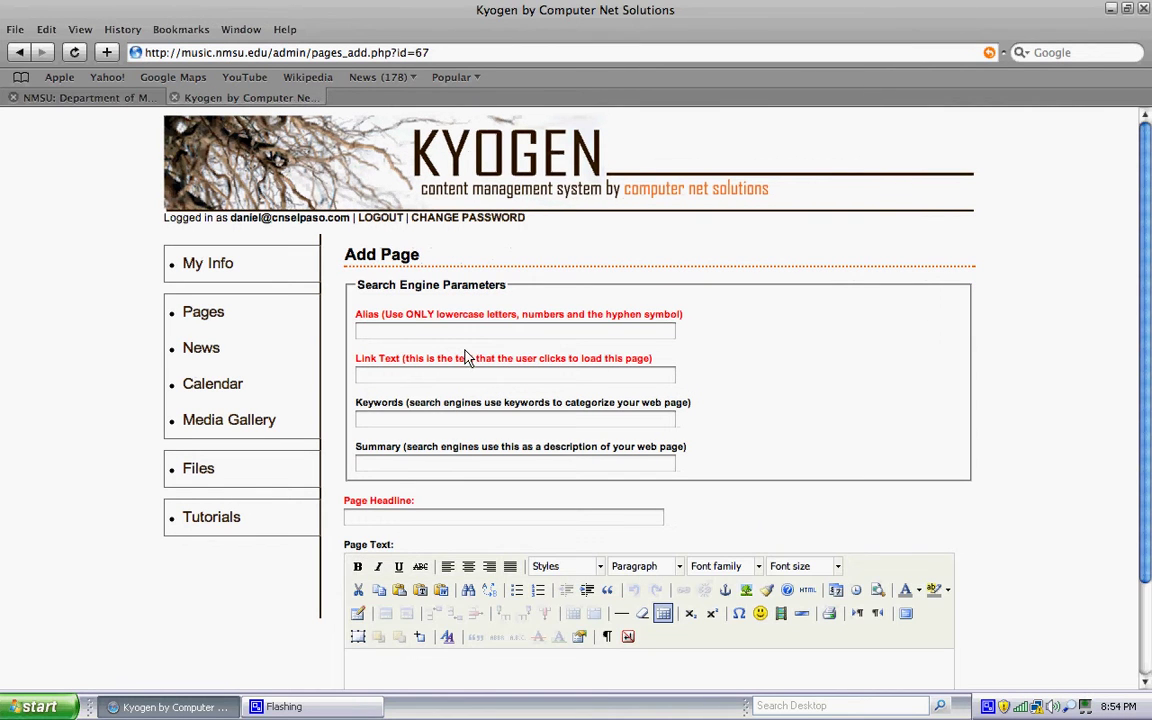
{"action": "left_click", "coordinate": [450, 332]}
{"action": "type", "text": "my"}
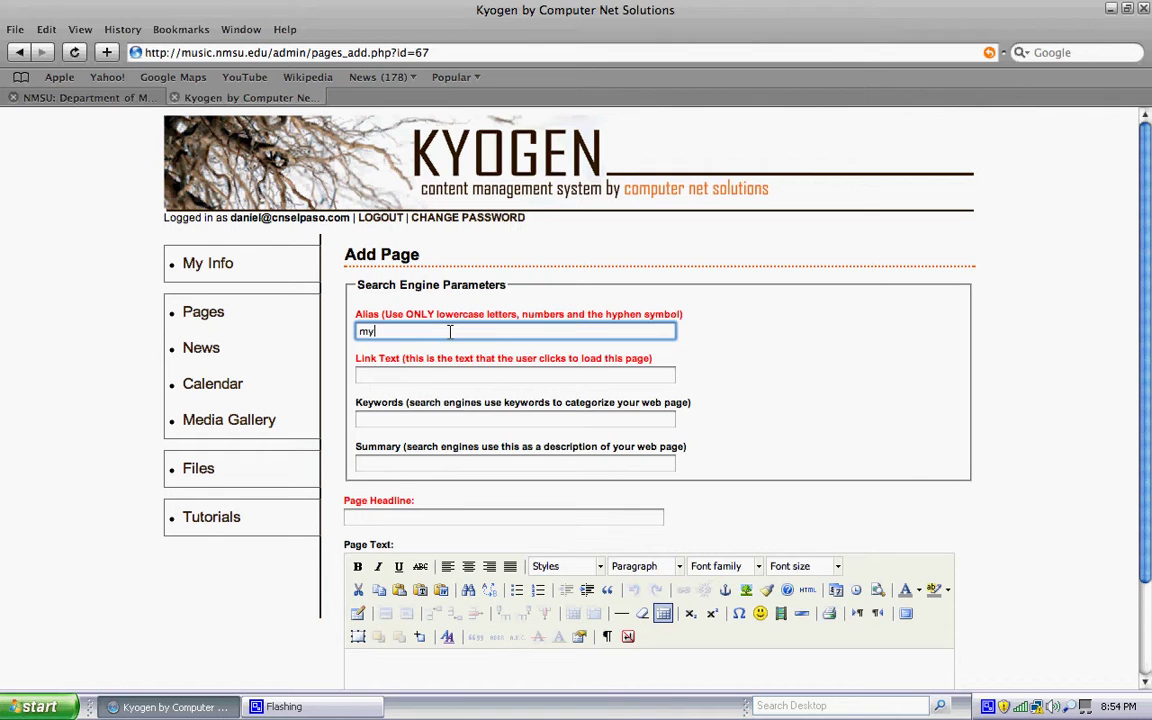
{"action": "type", "text": "-first-sub"}
{"action": "type", "text": "-page"}
{"action": "key", "text": "Tab"}
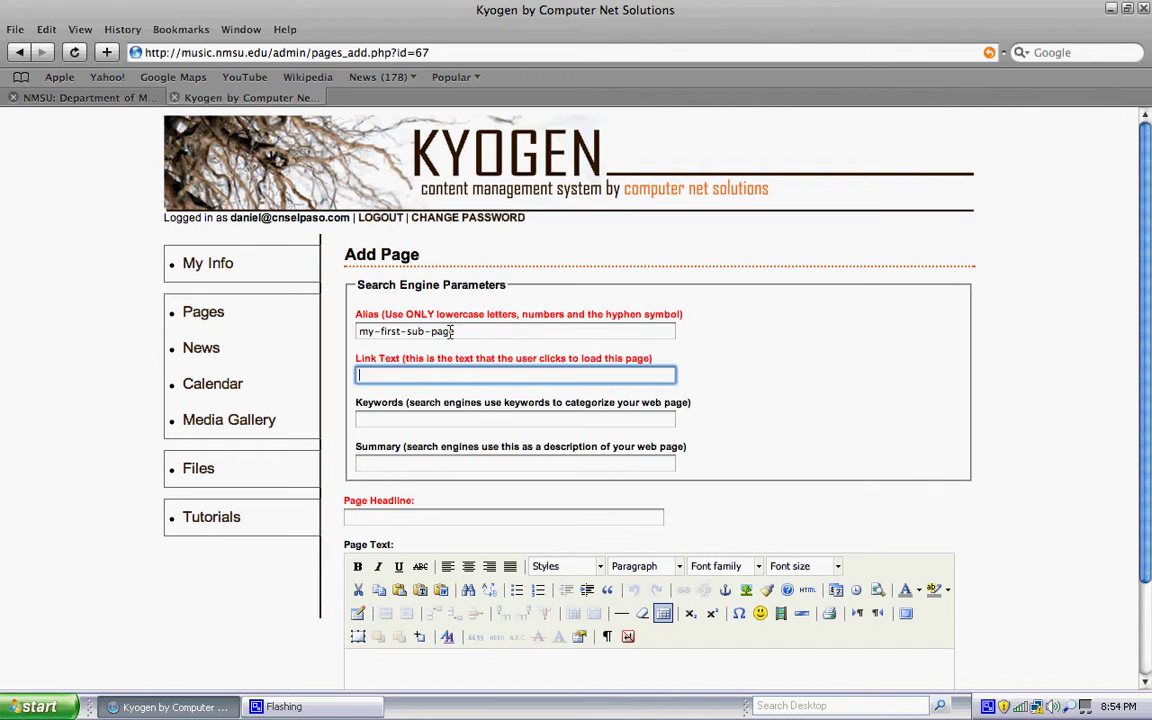
{"action": "type", "text": "MyFirst Page"}
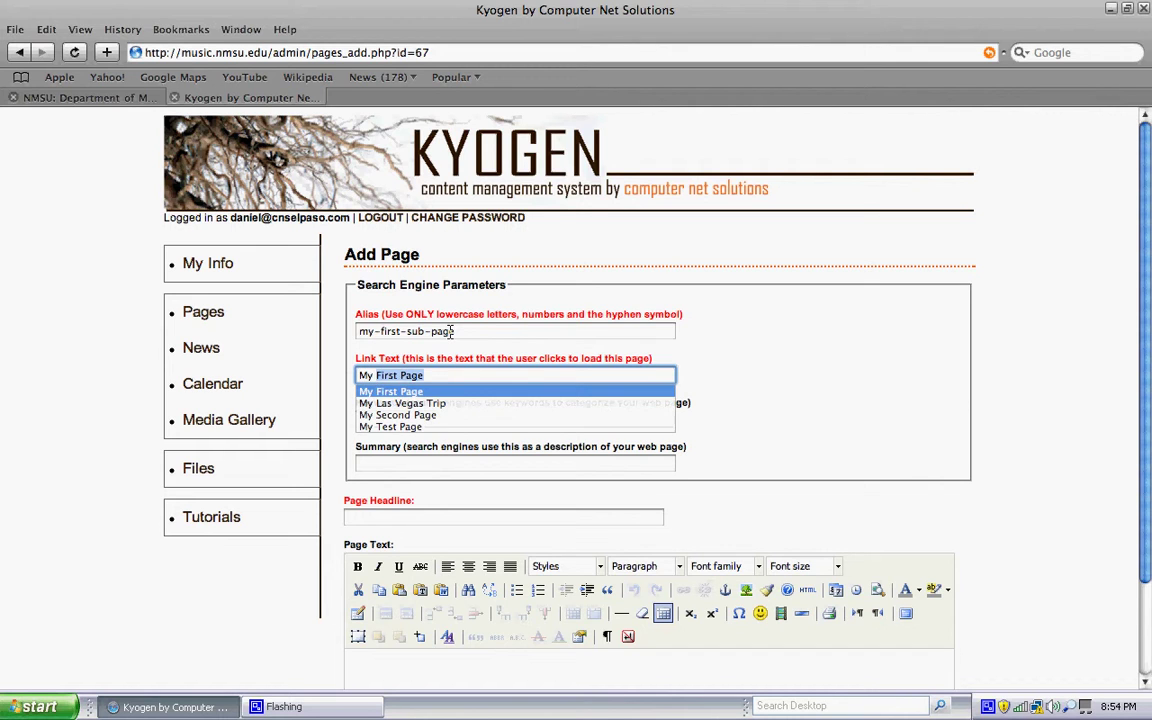
{"action": "type", "text": "irst Sub"}
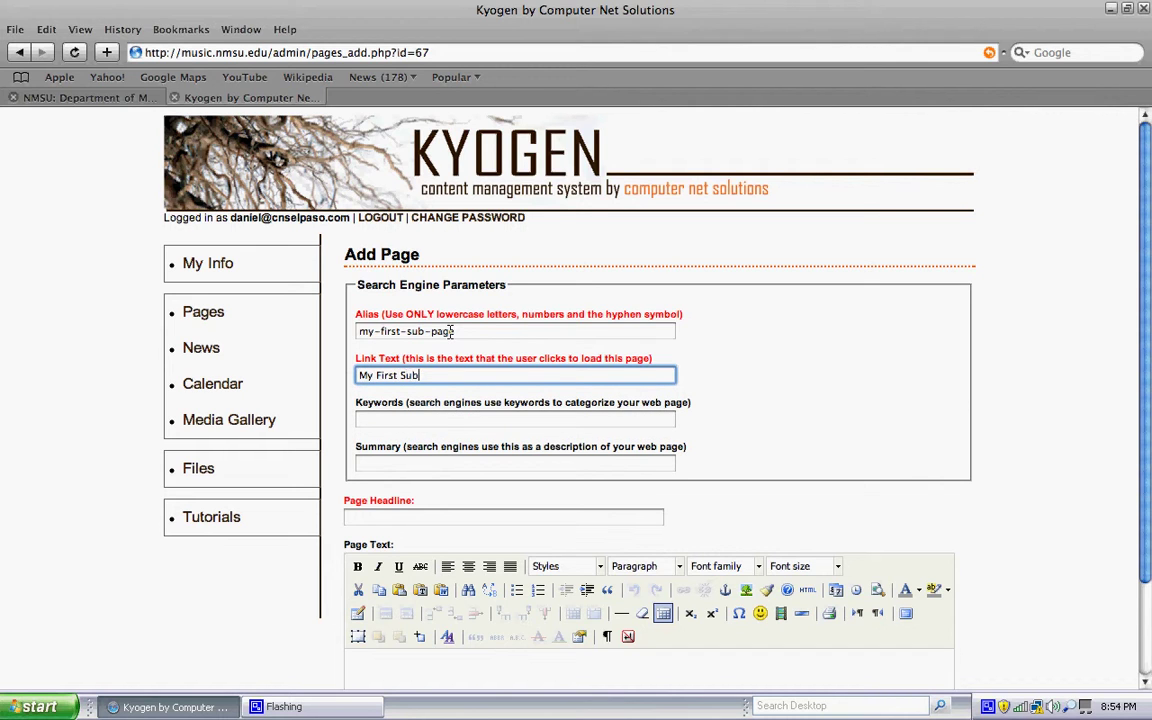
{"action": "type", "text": " Page"}
{"action": "key", "text": "Tab"}
{"action": "key", "text": "Tab"}
{"action": "key", "text": "Tab"}
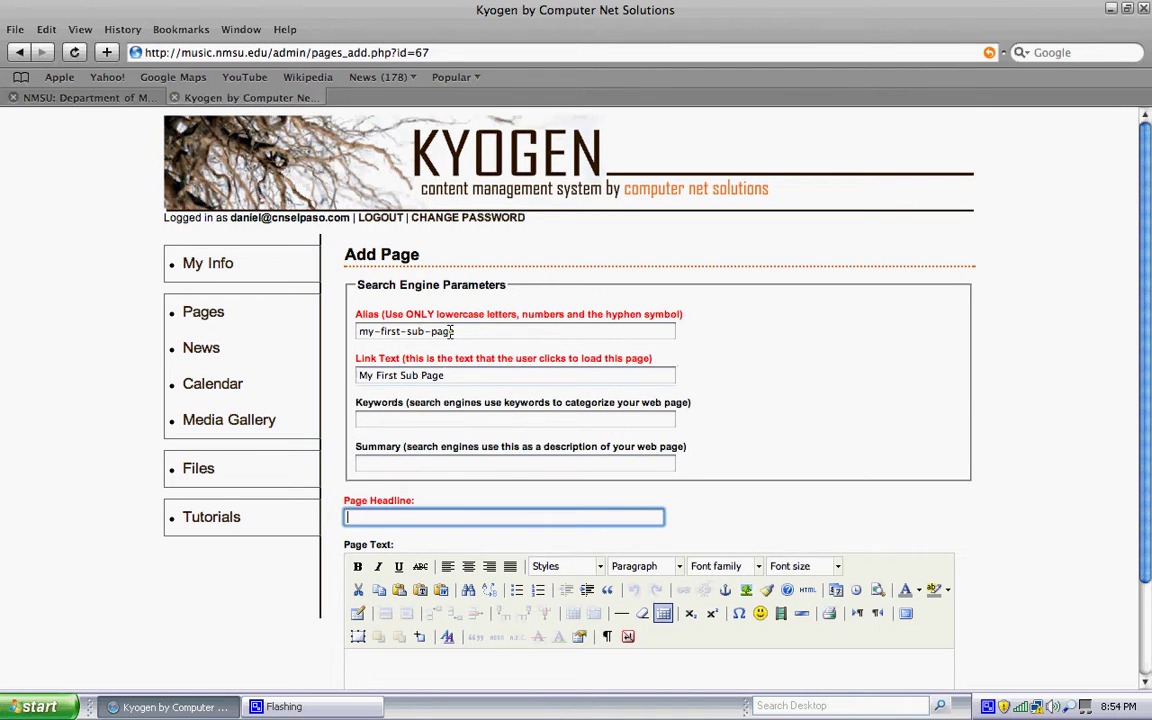
{"action": "type", "text": "My "}
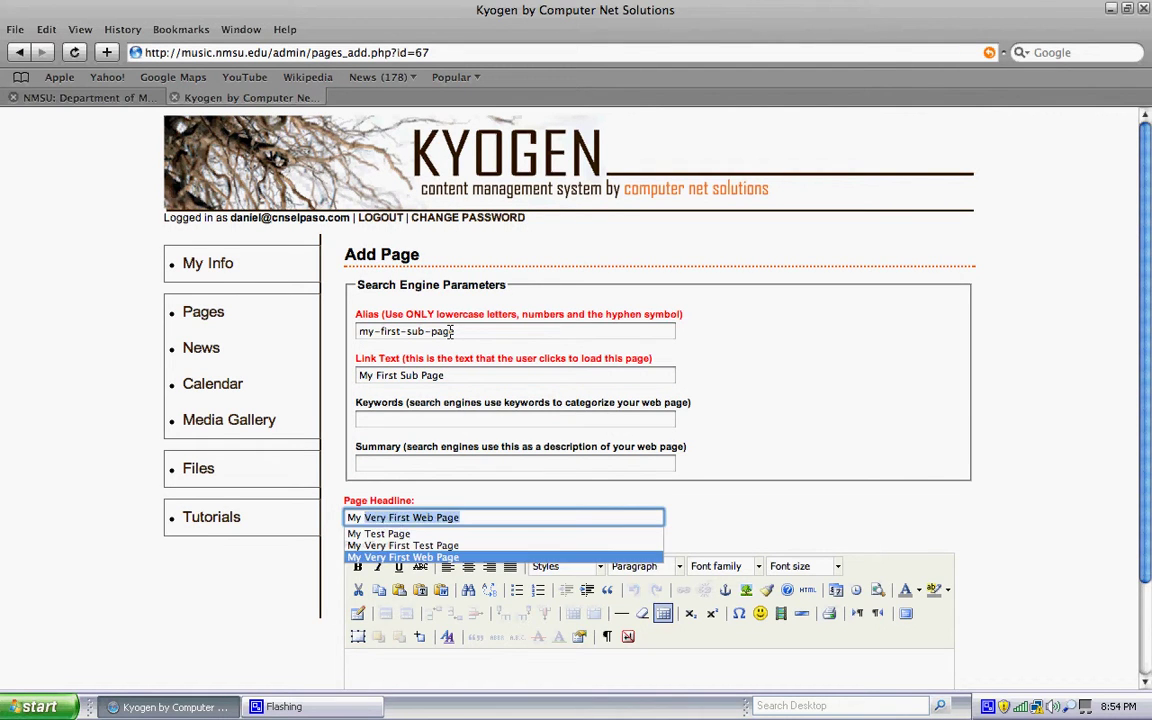
{"action": "type", "text": "First S"}
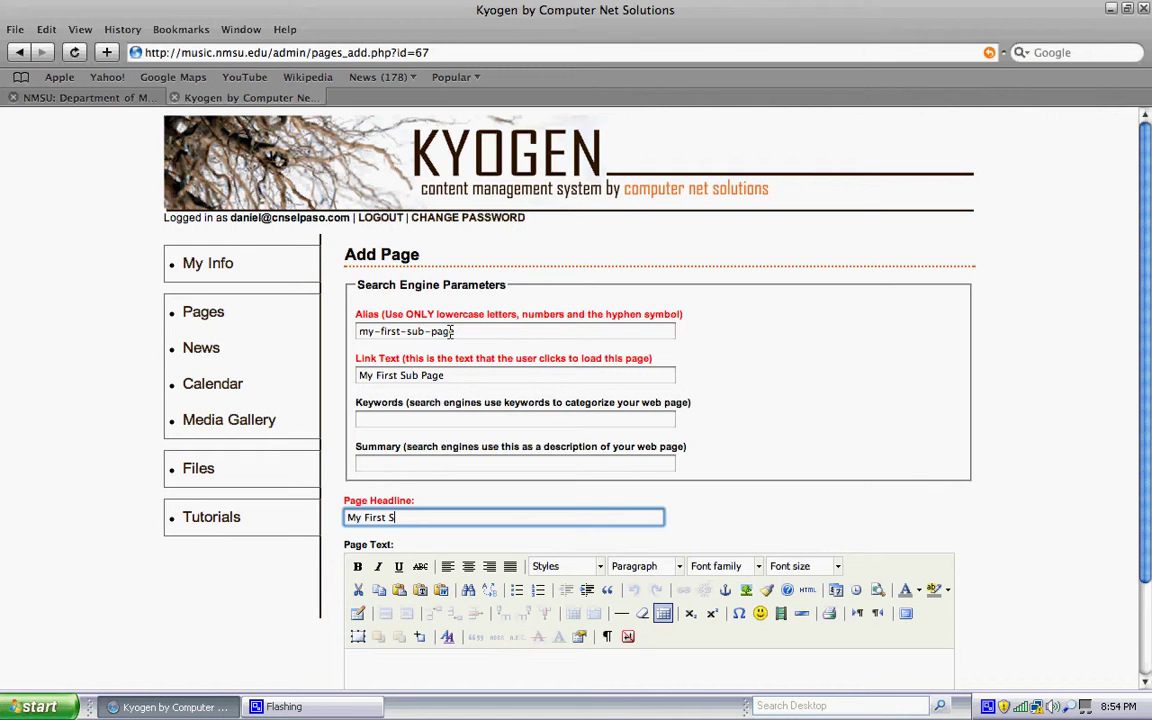
{"action": "type", "text": "ub Page"}
Step: Enter the body text 'some text on my sub page' and save the sub page
{"action": "scroll", "coordinate": [1020, 430], "scroll_direction": "down", "scroll_amount": 2}
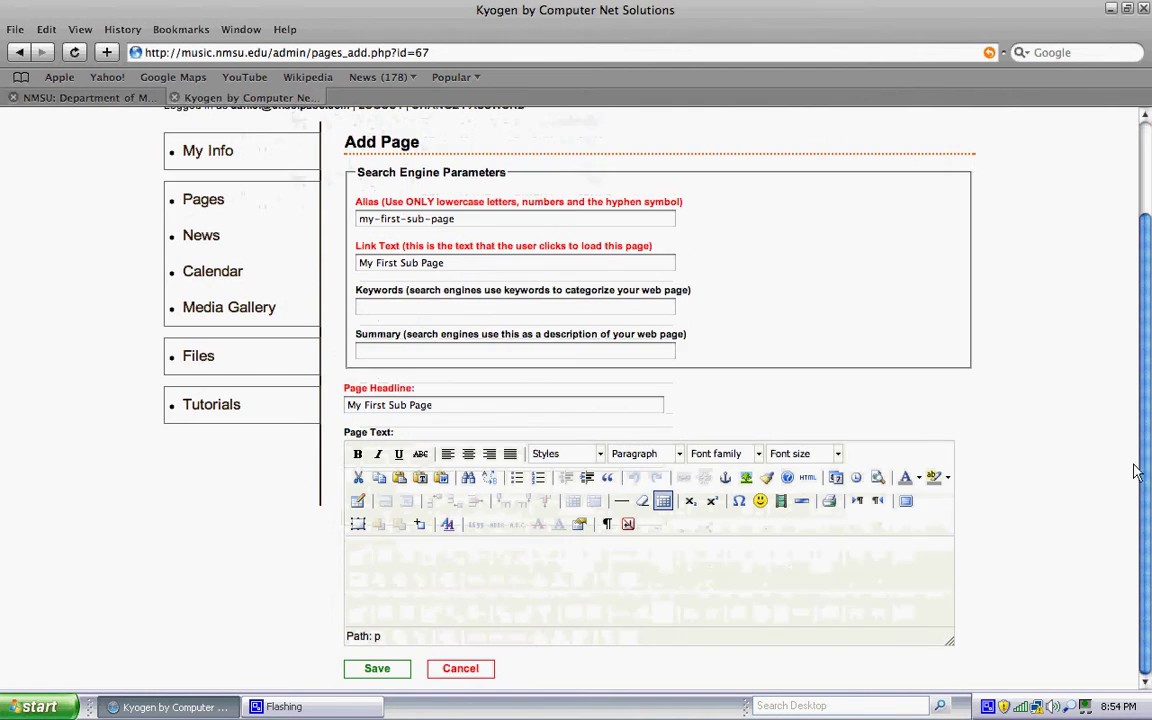
{"action": "left_click", "coordinate": [707, 568]}
{"action": "type", "text": "some "}
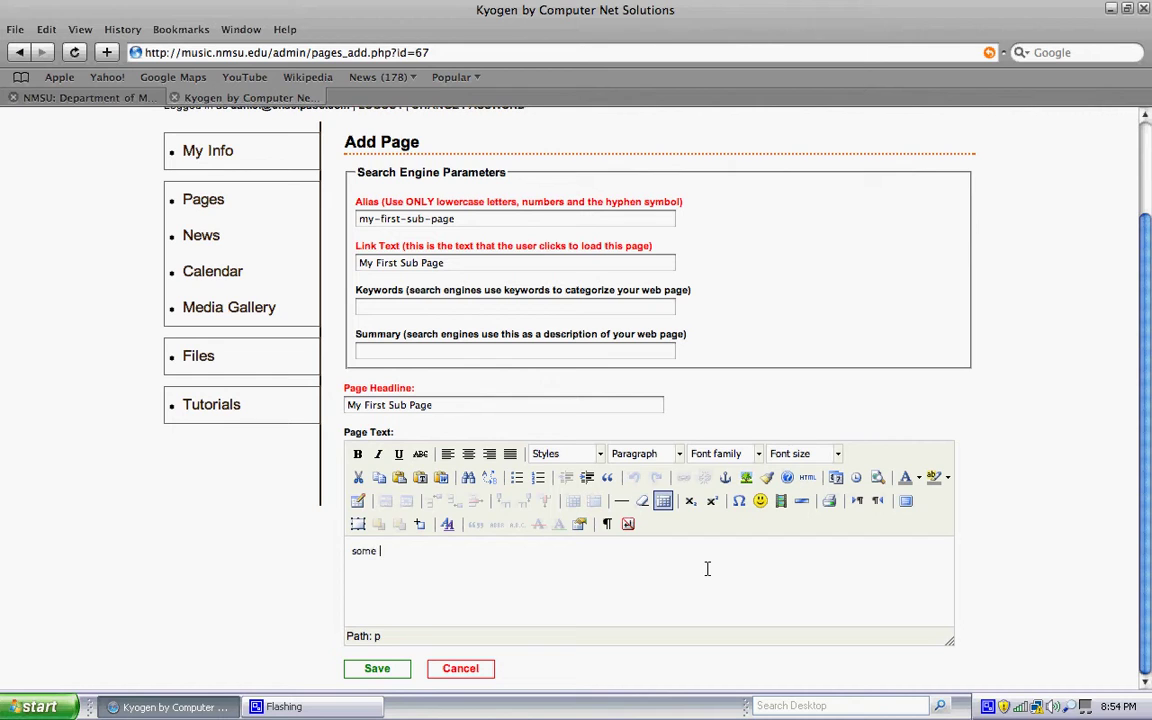
{"action": "type", "text": "text on my s"}
{"action": "type", "text": "ub page."}
{"action": "left_click", "coordinate": [396, 669]}
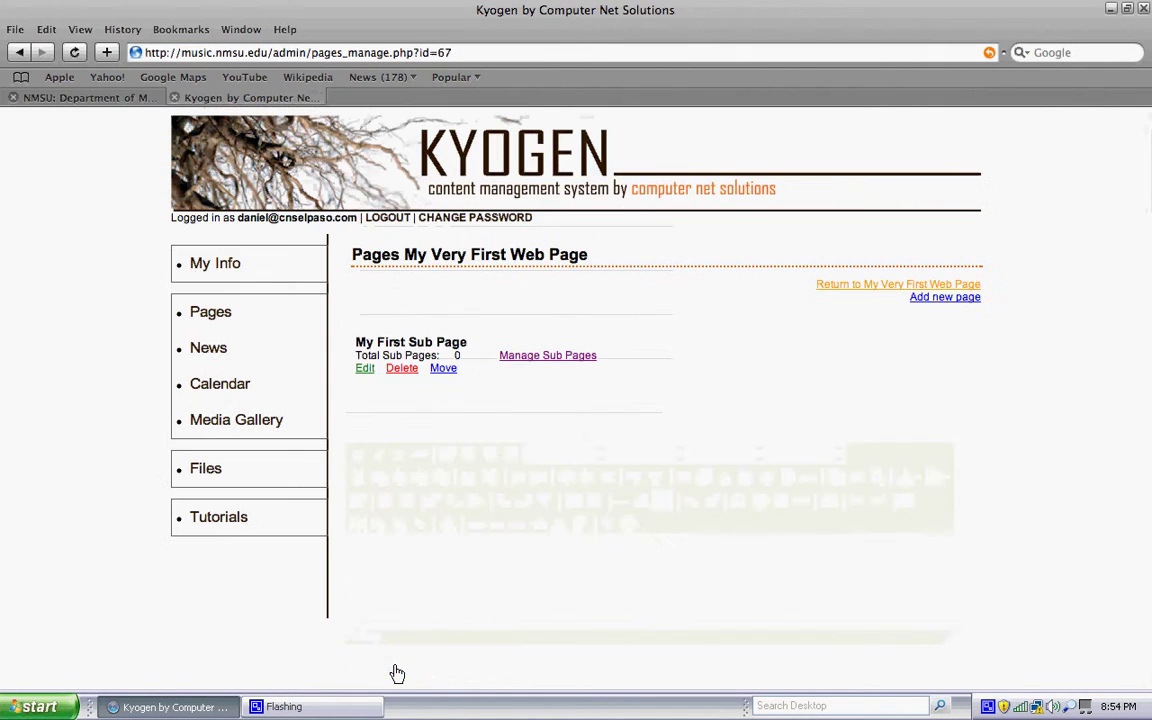
Step: On the live site, go from the faculty profile to My Very First Web Page, then to My First Sub Page via More Information
{"action": "left_click", "coordinate": [95, 98]}
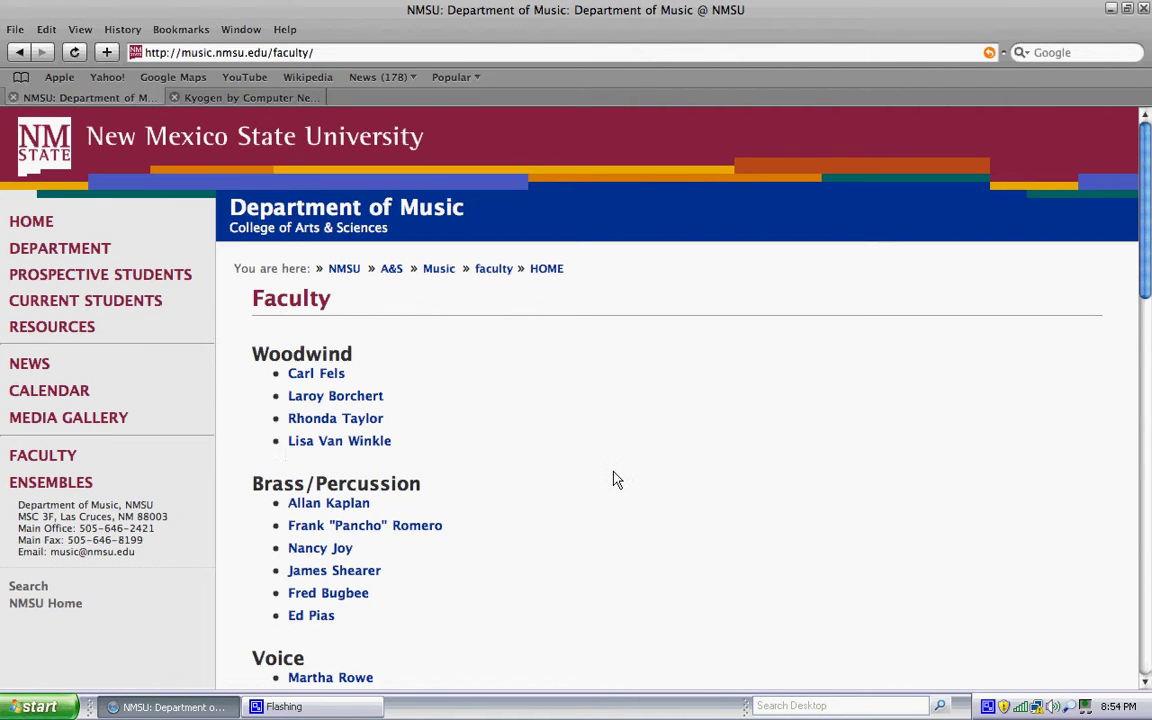
{"action": "left_click_drag", "start_coordinate": [1148, 195], "coordinate": [1149, 495]}
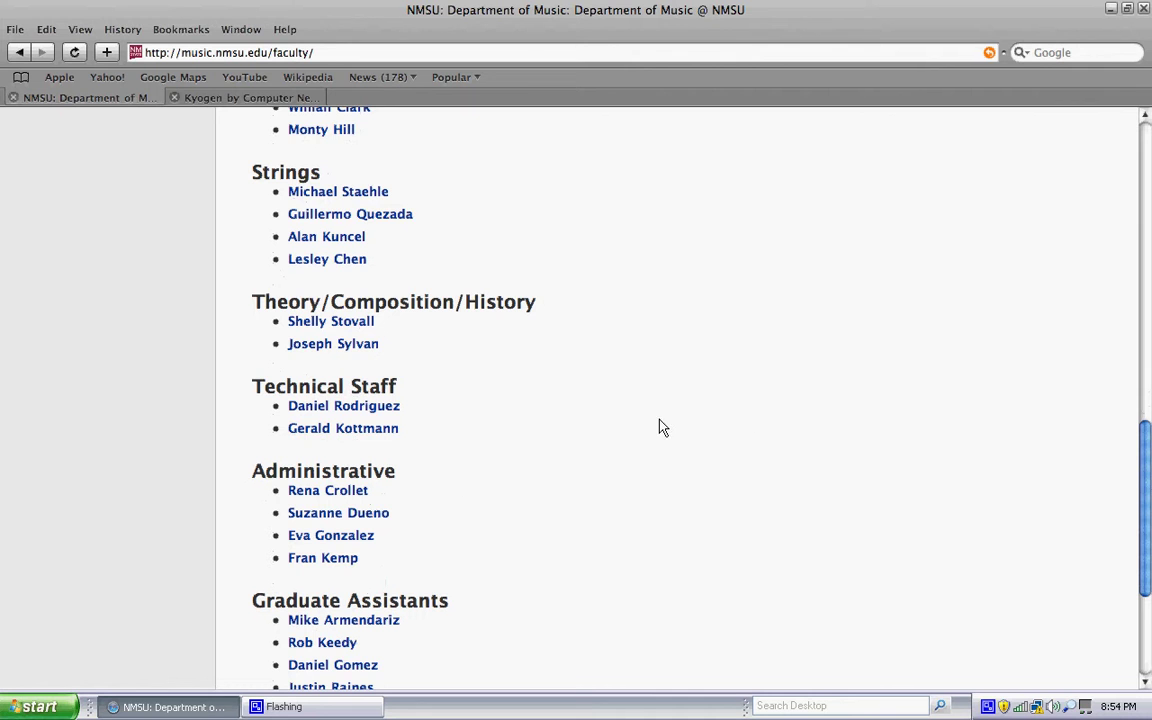
{"action": "left_click", "coordinate": [350, 406]}
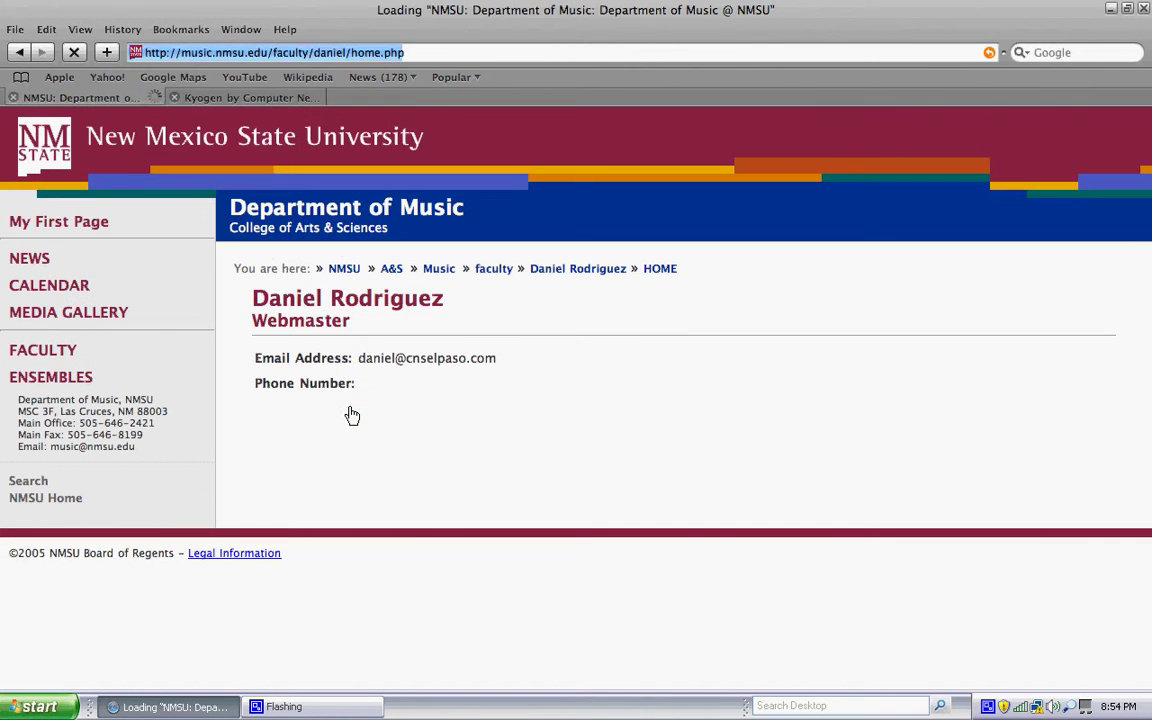
{"action": "left_click", "coordinate": [53, 224]}
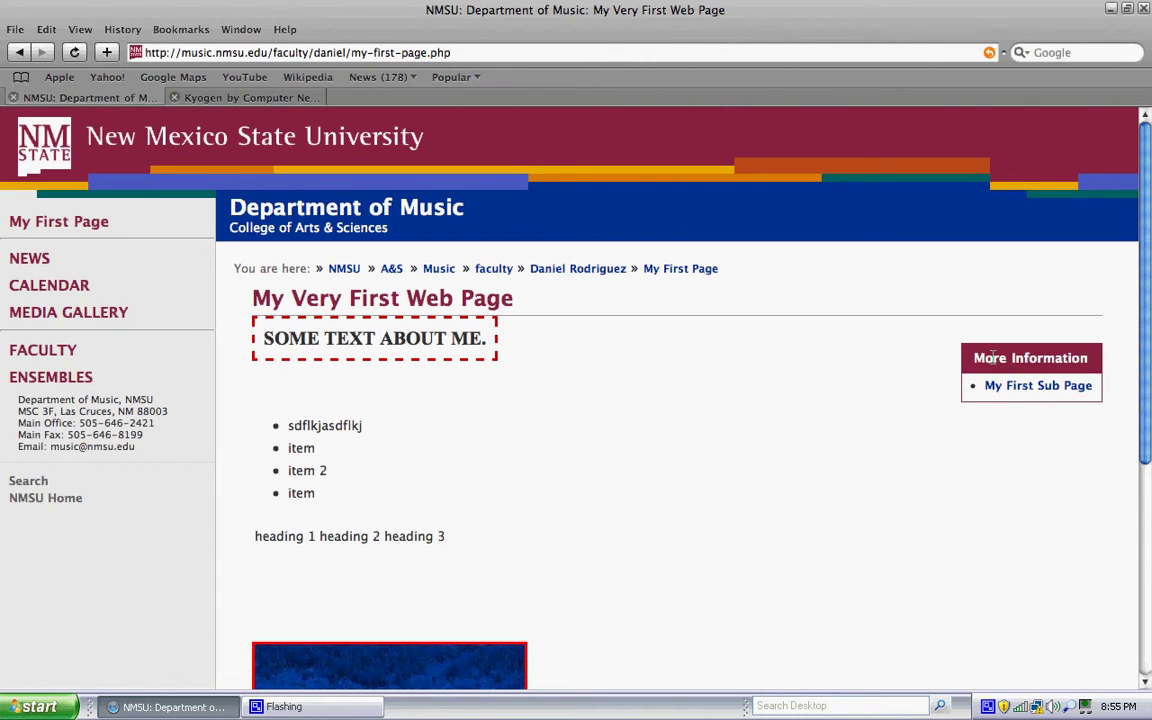
{"action": "left_click_drag", "start_coordinate": [1005, 357], "coordinate": [950, 367]}
{"action": "left_click", "coordinate": [1022, 391]}
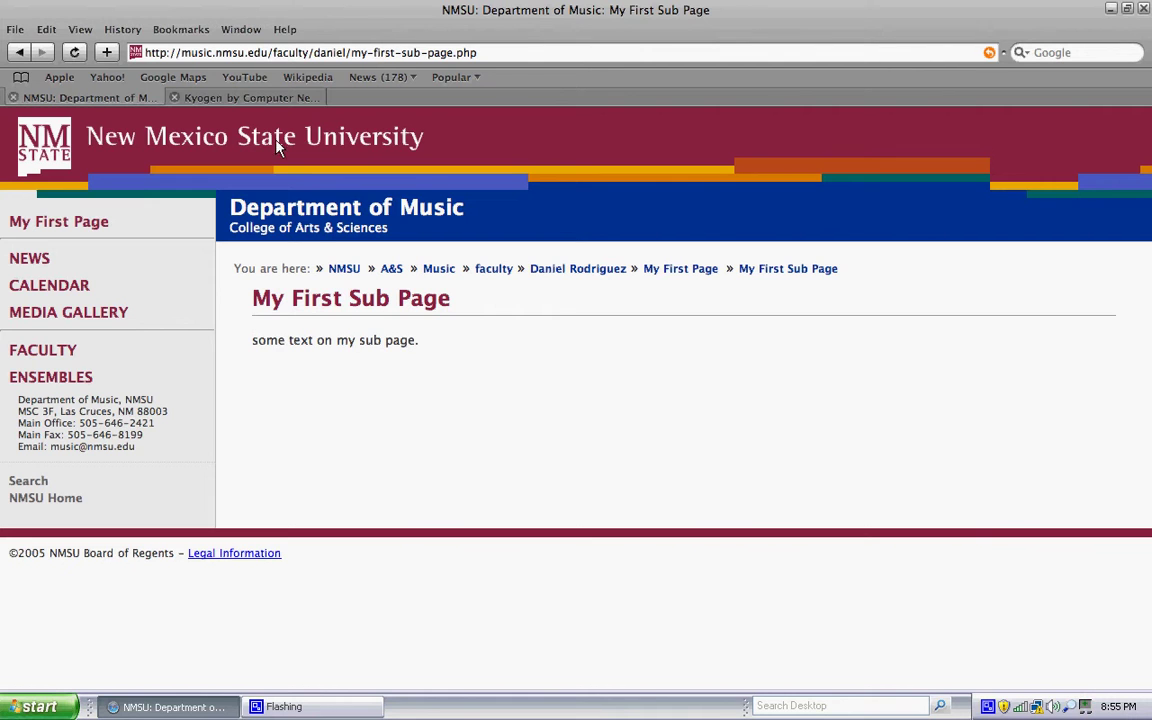
Step: Back in Kyogen CMS, open My First Sub Page's sub-page list and start a new page
{"action": "left_click", "coordinate": [261, 101]}
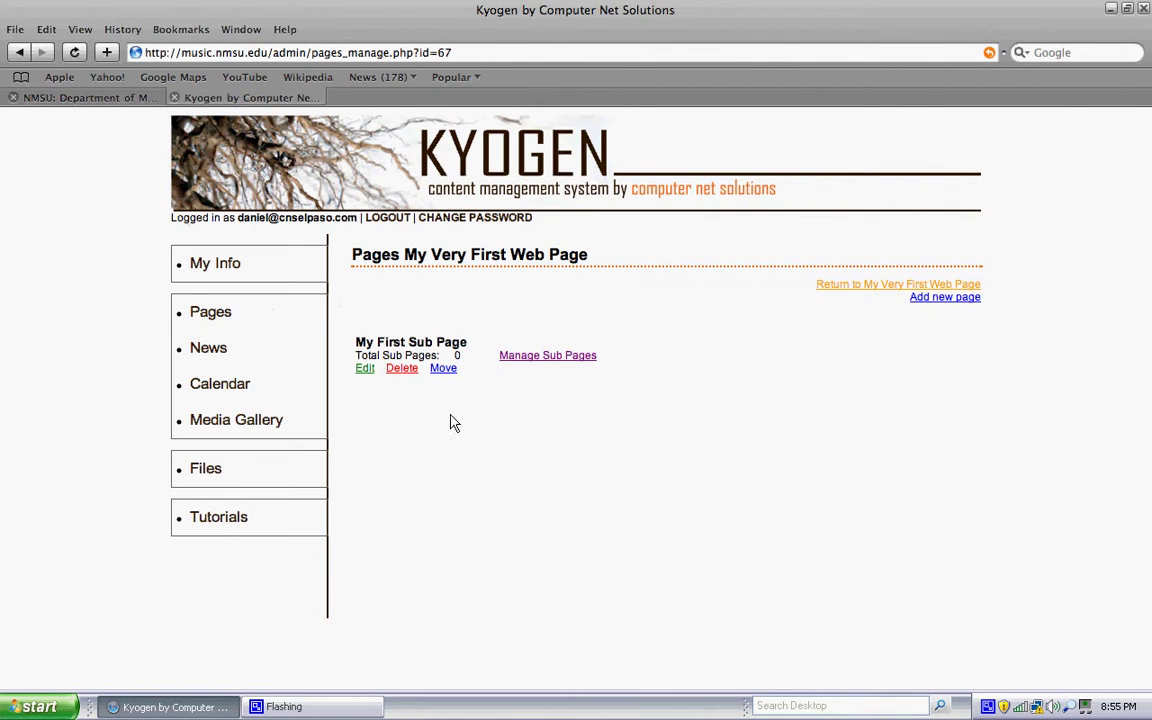
{"action": "left_click", "coordinate": [541, 357]}
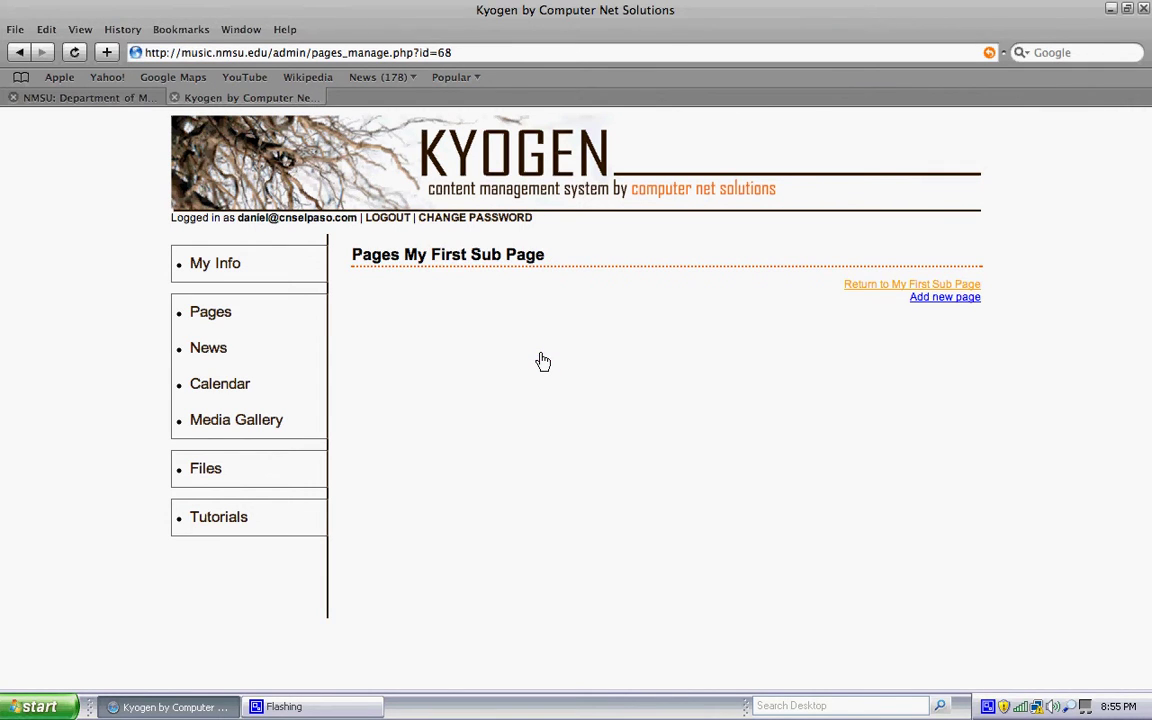
{"action": "left_click", "coordinate": [936, 298]}
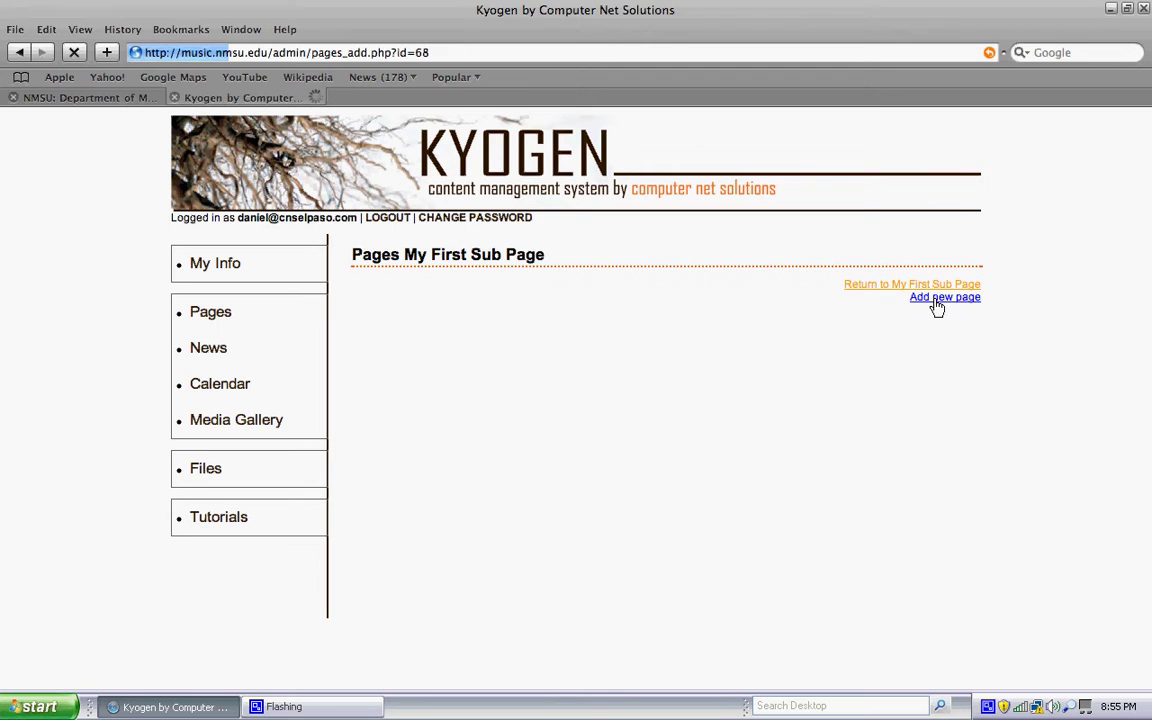
Step: Set alias 'my-first-sub-sub-page', link text and headline 'Another Sub Page', and save
{"action": "left_click", "coordinate": [486, 329]}
{"action": "type", "text": "my"}
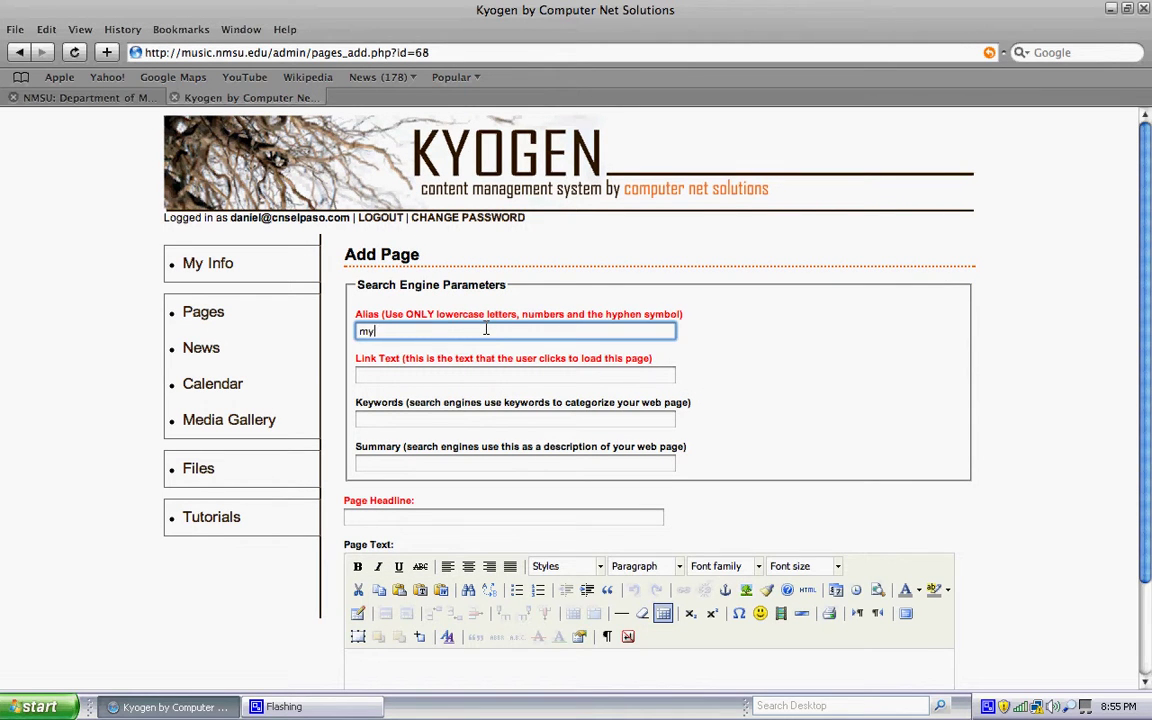
{"action": "type", "text": "-first-"}
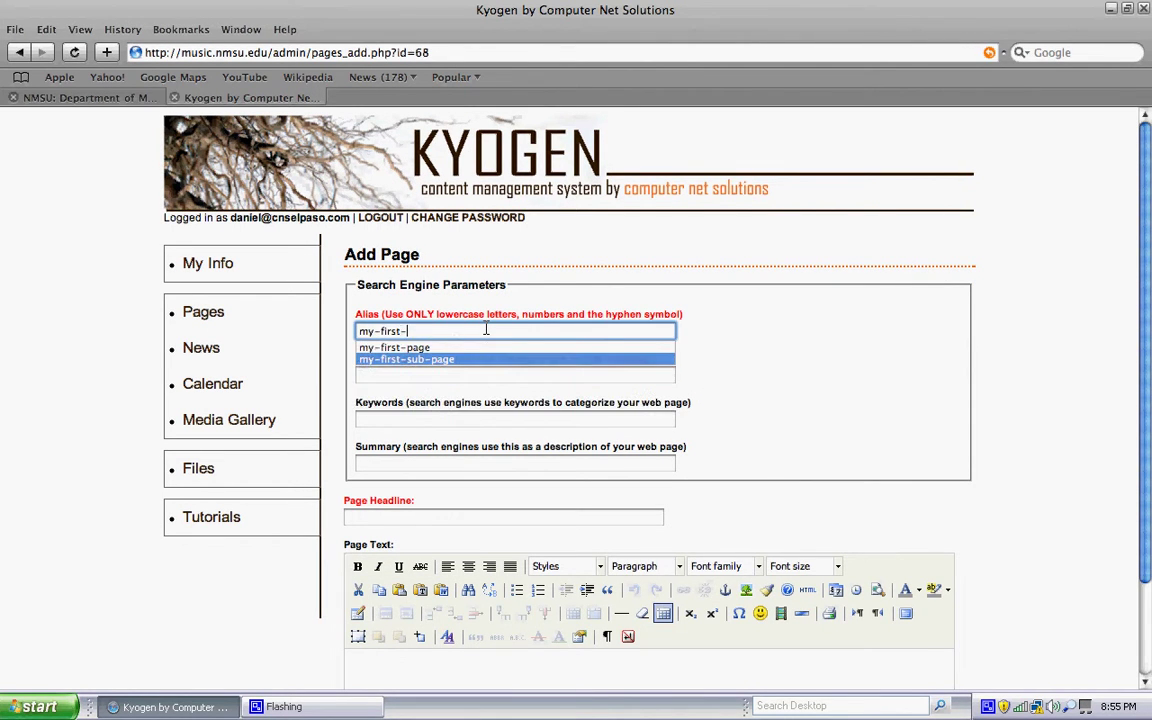
{"action": "key", "text": "Return"}
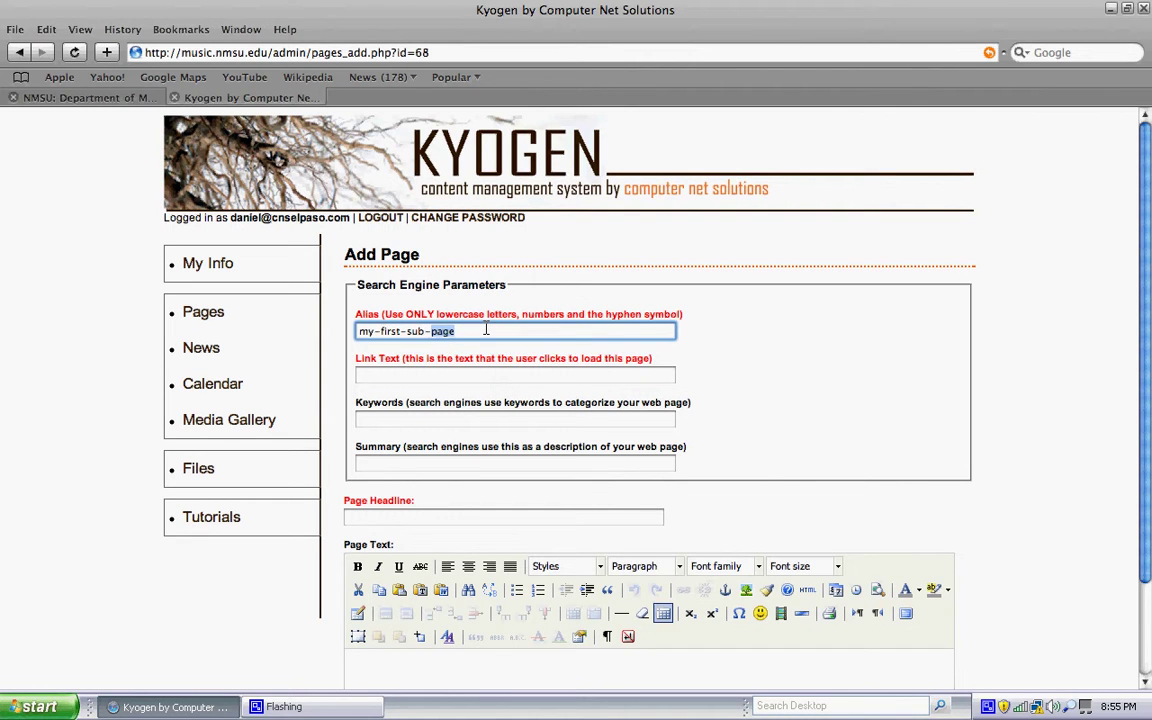
{"action": "type", "text": "sub-page"}
{"action": "key", "text": "Tab"}
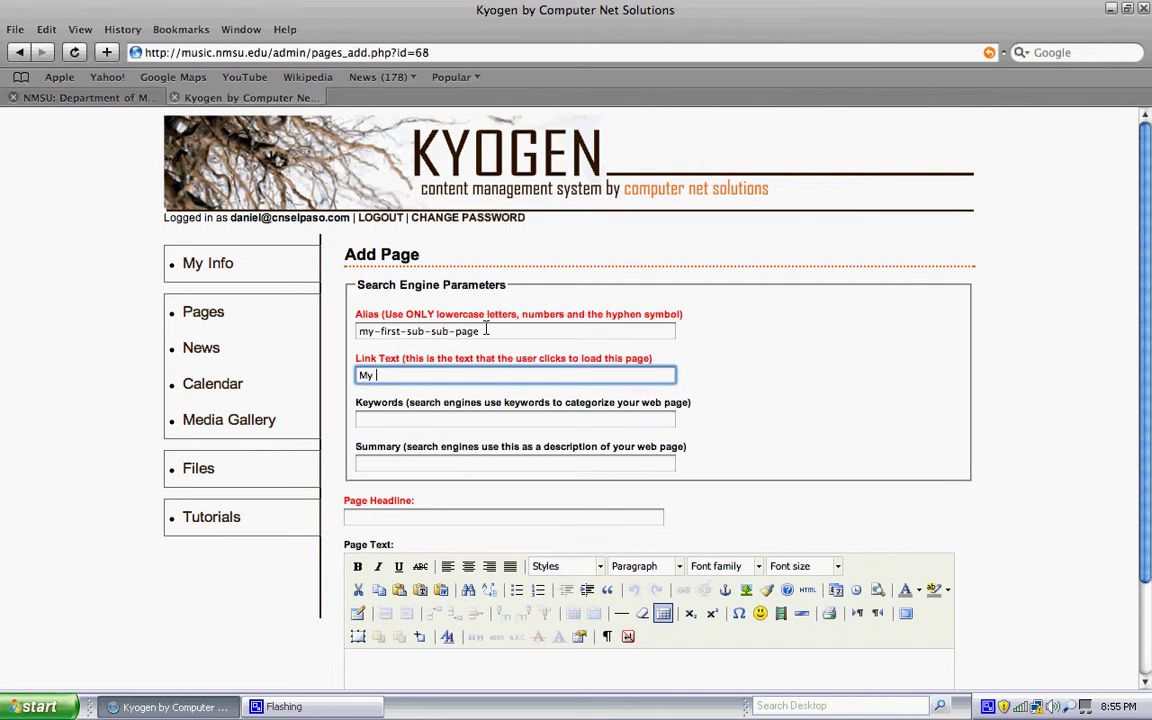
{"action": "type", "text": "nother "}
{"action": "type", "text": "Sub Page"}
{"action": "left_click", "coordinate": [406, 515]}
{"action": "type", "text": "Ano"}
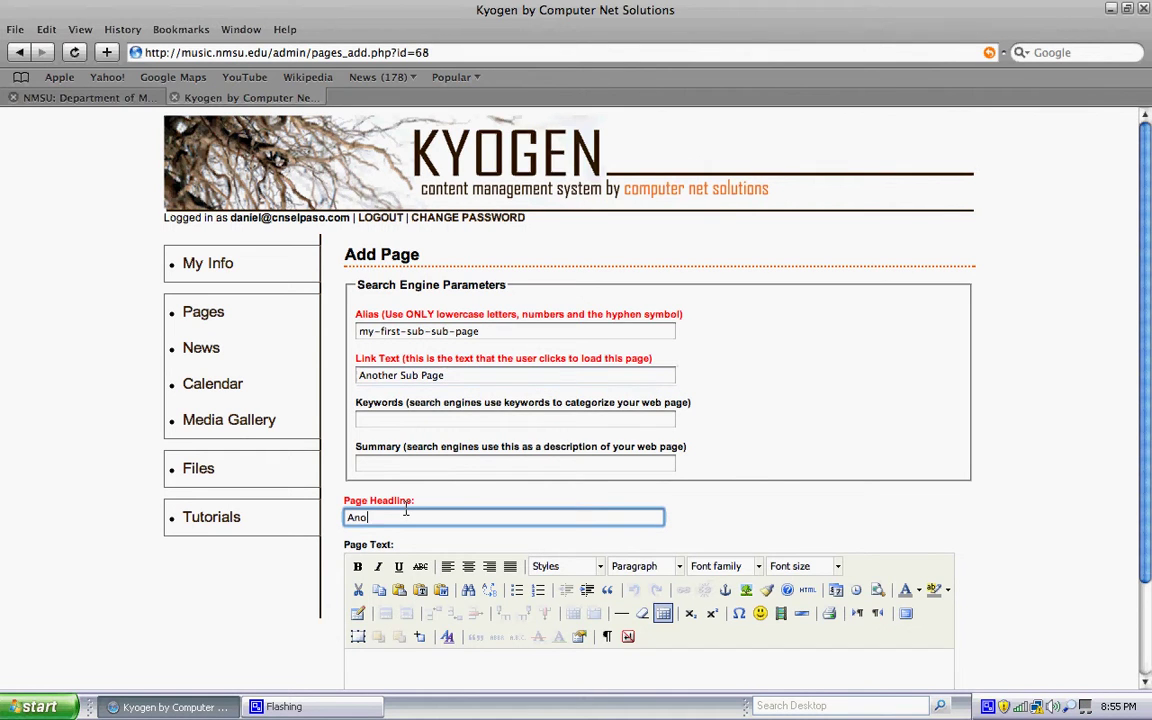
{"action": "type", "text": "ther Sub P"}
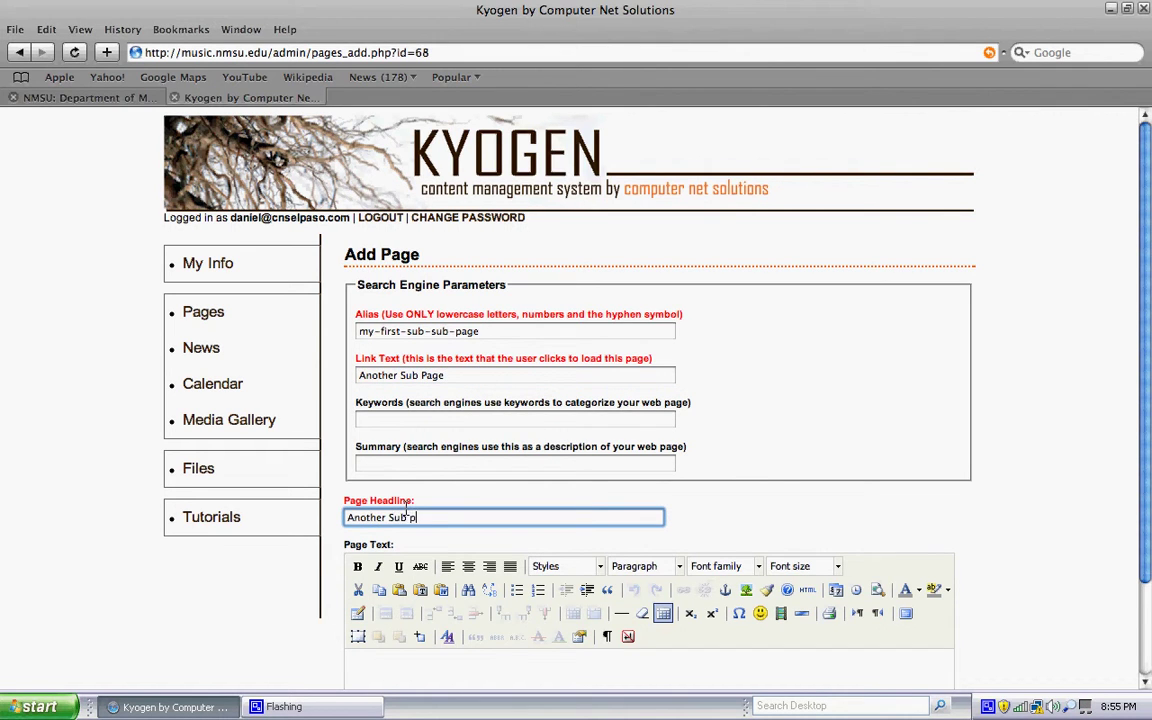
{"action": "type", "text": "age"}
{"action": "scroll", "coordinate": [1150, 312], "scroll_direction": "down", "scroll_amount": 3}
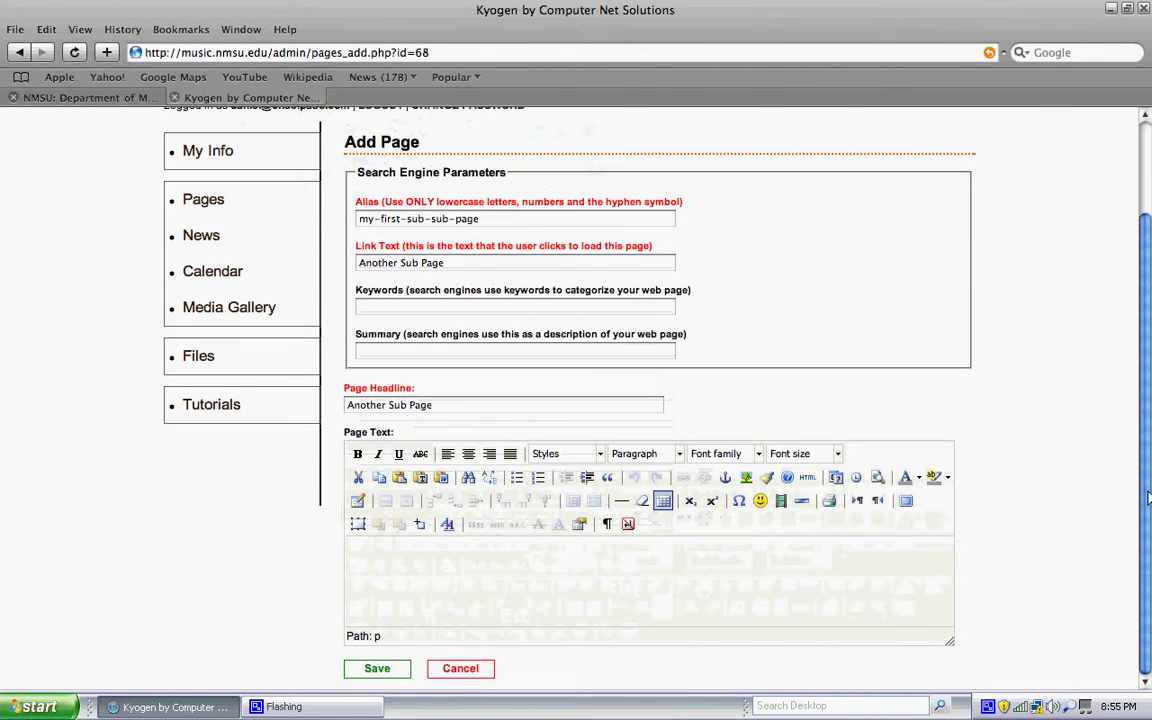
{"action": "left_click", "coordinate": [377, 670]}
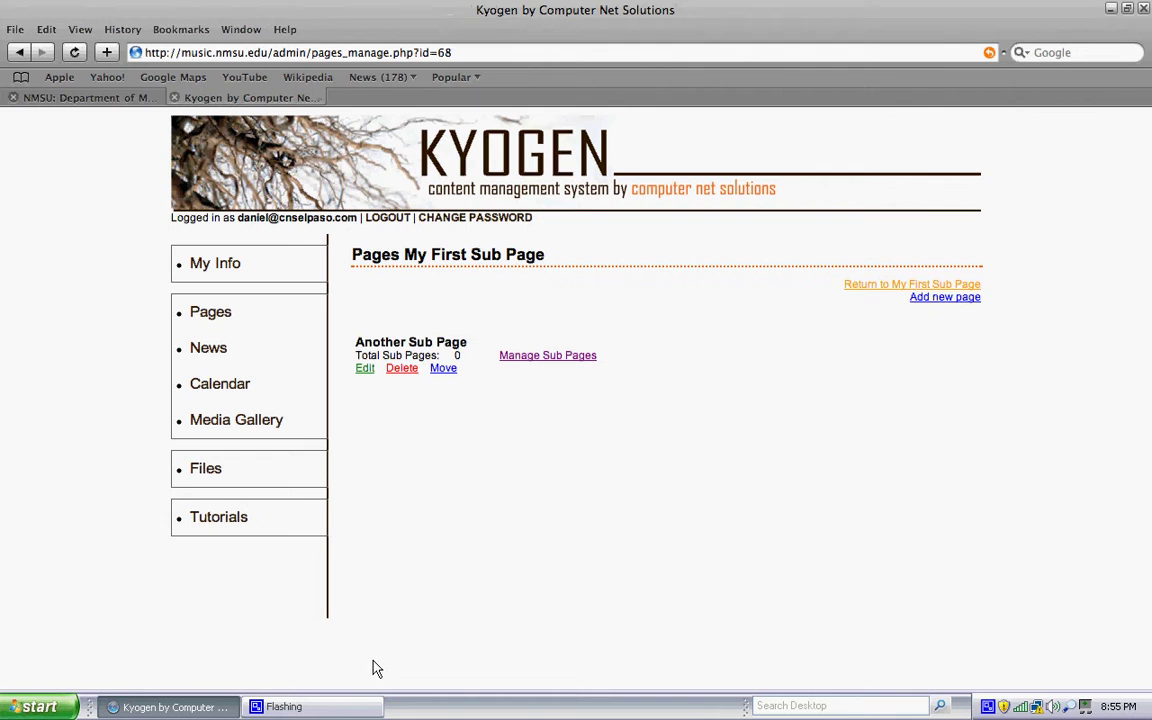
Step: Add a page with alias 'another-sub-sub-page', link text 'Another Sub Page', headline 'Another Sub page', and save it
{"action": "left_click", "coordinate": [932, 299]}
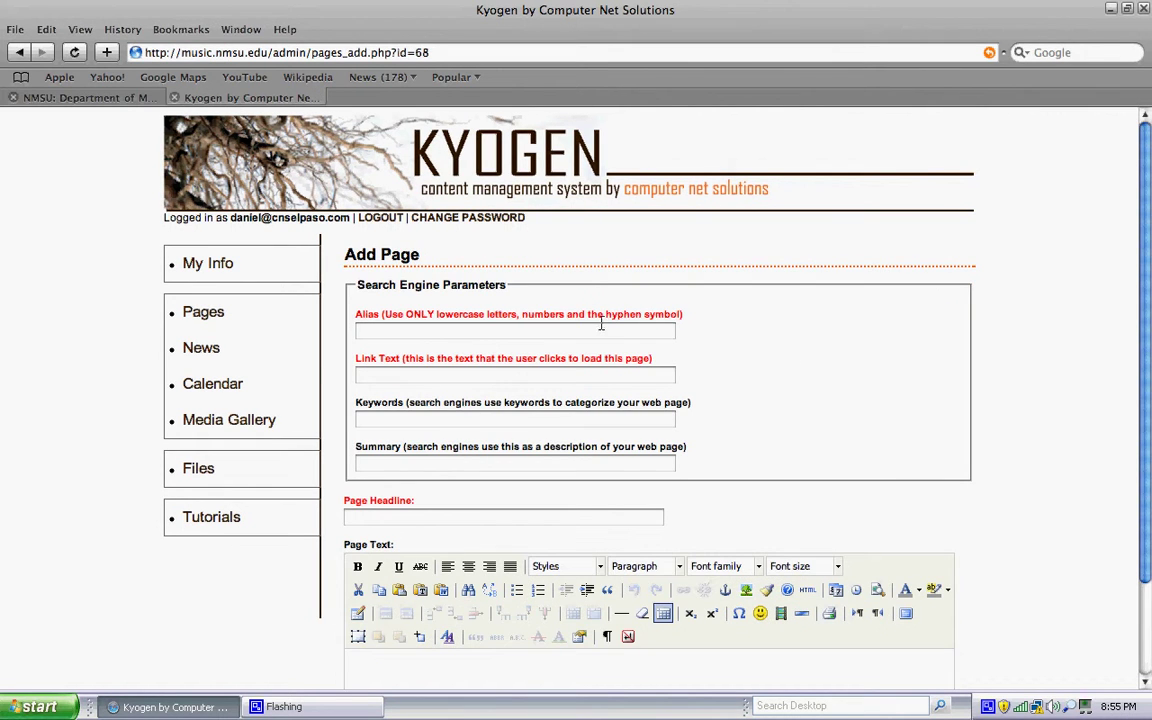
{"action": "left_click", "coordinate": [567, 328]}
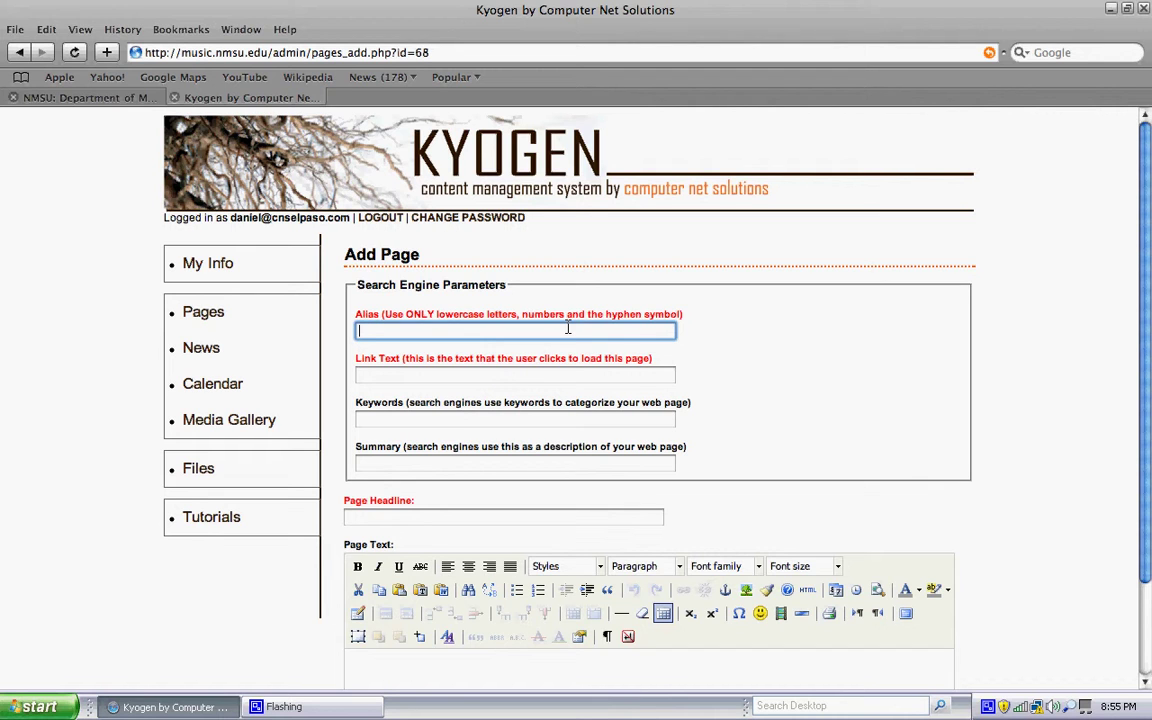
{"action": "type", "text": "another-"}
{"action": "type", "text": "sub-sub-pa"}
{"action": "type", "text": "ge"}
{"action": "key", "text": "Tab"}
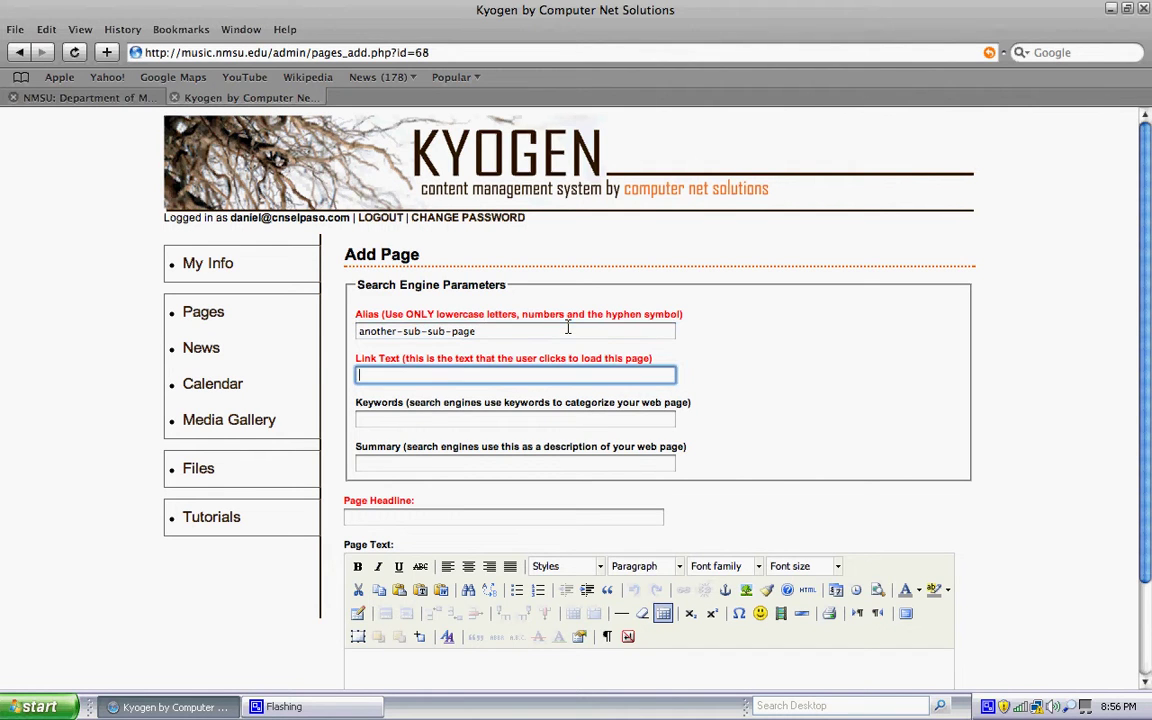
{"action": "type", "text": "nother S"}
{"action": "key", "text": "Tab"}
{"action": "key", "text": "Tab"}
{"action": "key", "text": "Tab"}
{"action": "type", "text": "Ano"}
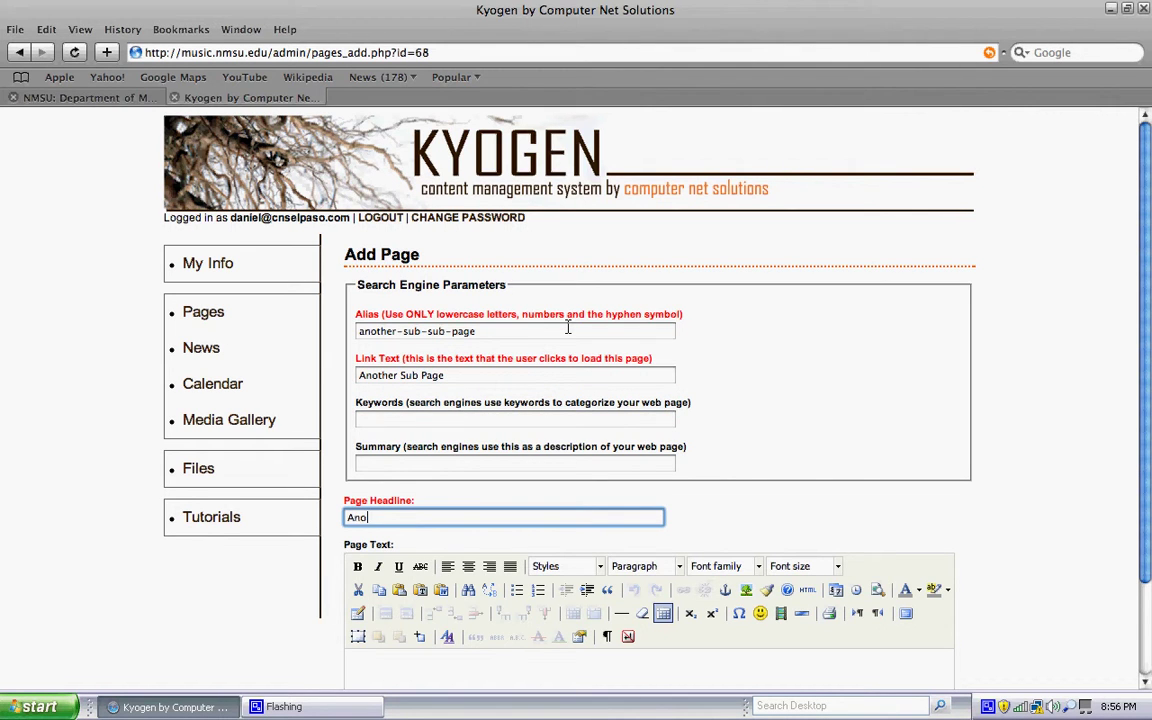
{"action": "type", "text": "ther S"}
{"action": "type", "text": "ub p"}
{"action": "type", "text": "gae"}
{"action": "key", "text": "BackSpace"}
{"action": "key", "text": "BackSpace"}
{"action": "type", "text": "ge"}
{"action": "scroll", "coordinate": [900, 450], "scroll_direction": "down", "scroll_amount": 3}
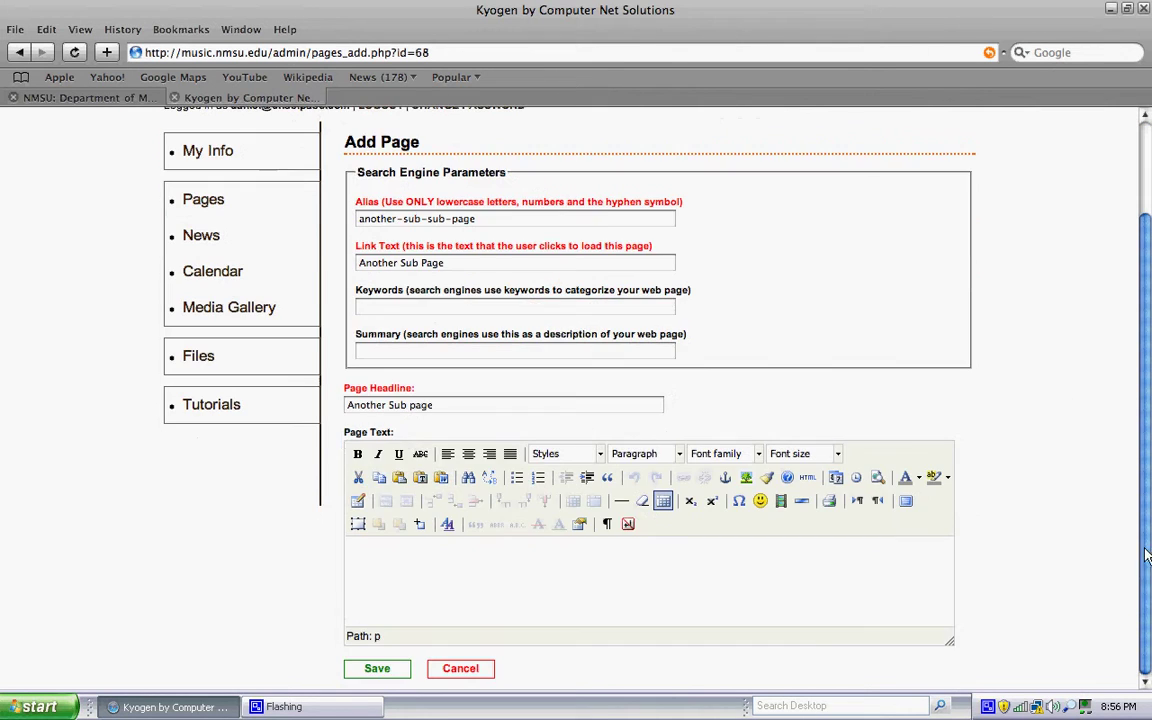
{"action": "left_click", "coordinate": [382, 670]}
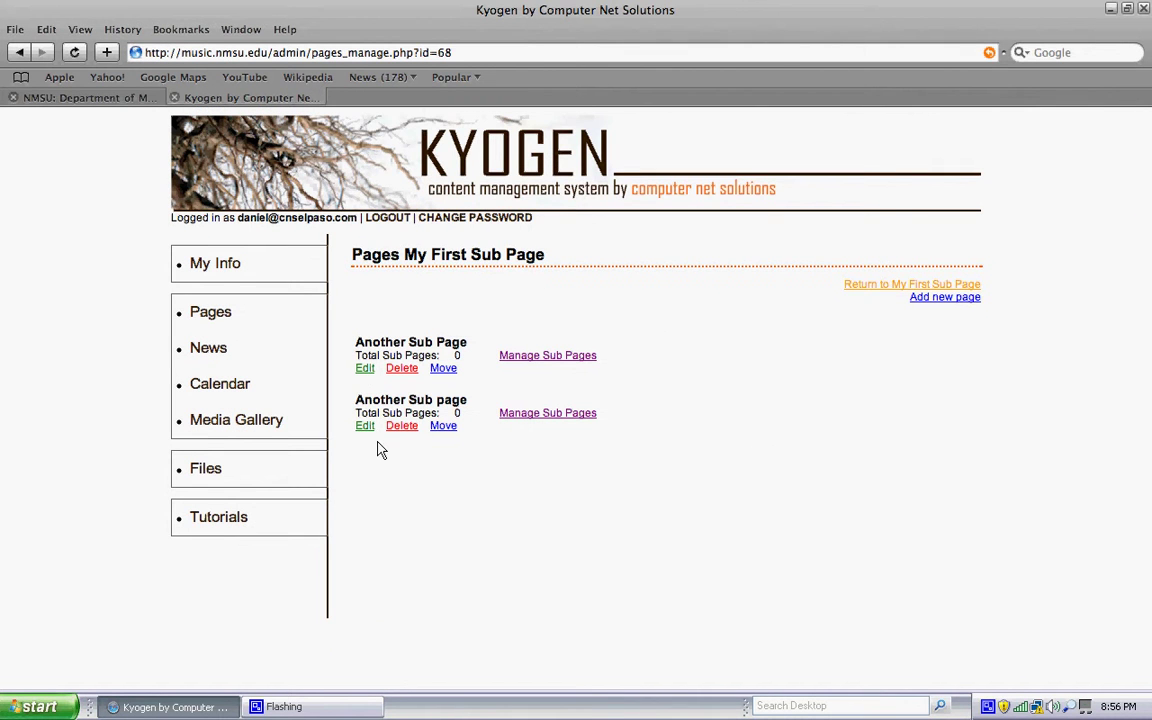
Step: Reload the live My First Sub Page and visit each More Information sub page, returning via breadcrumb
{"action": "left_click", "coordinate": [101, 98]}
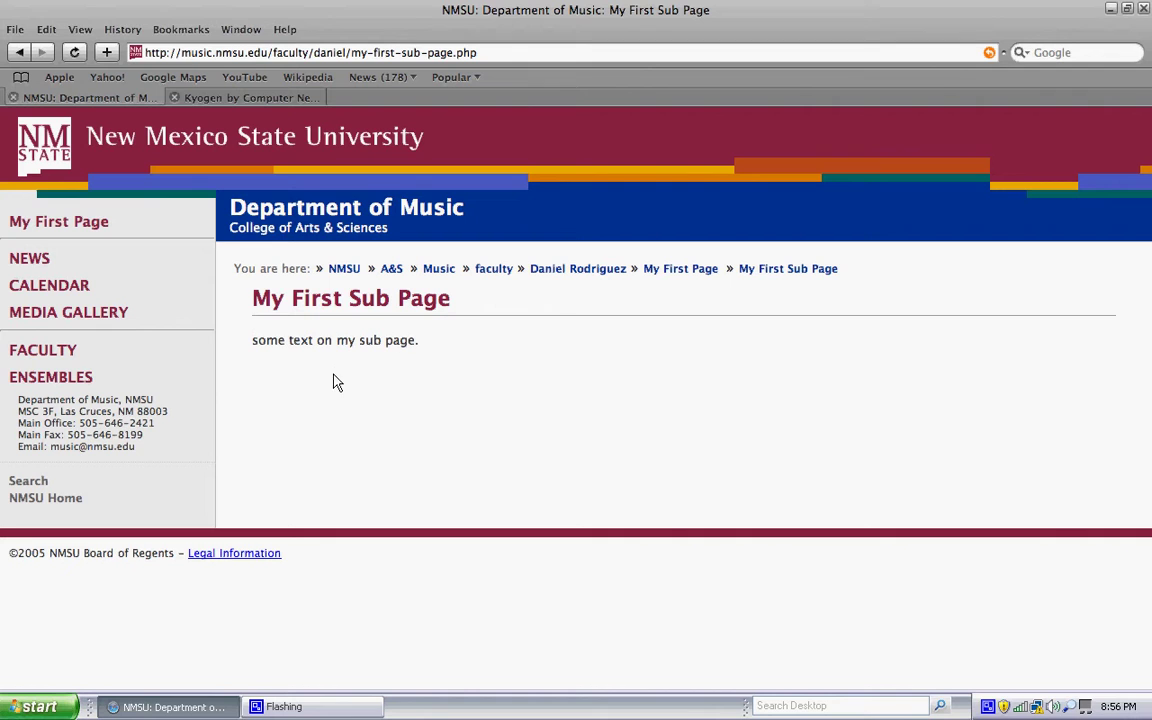
{"action": "key", "text": "ctrl+r"}
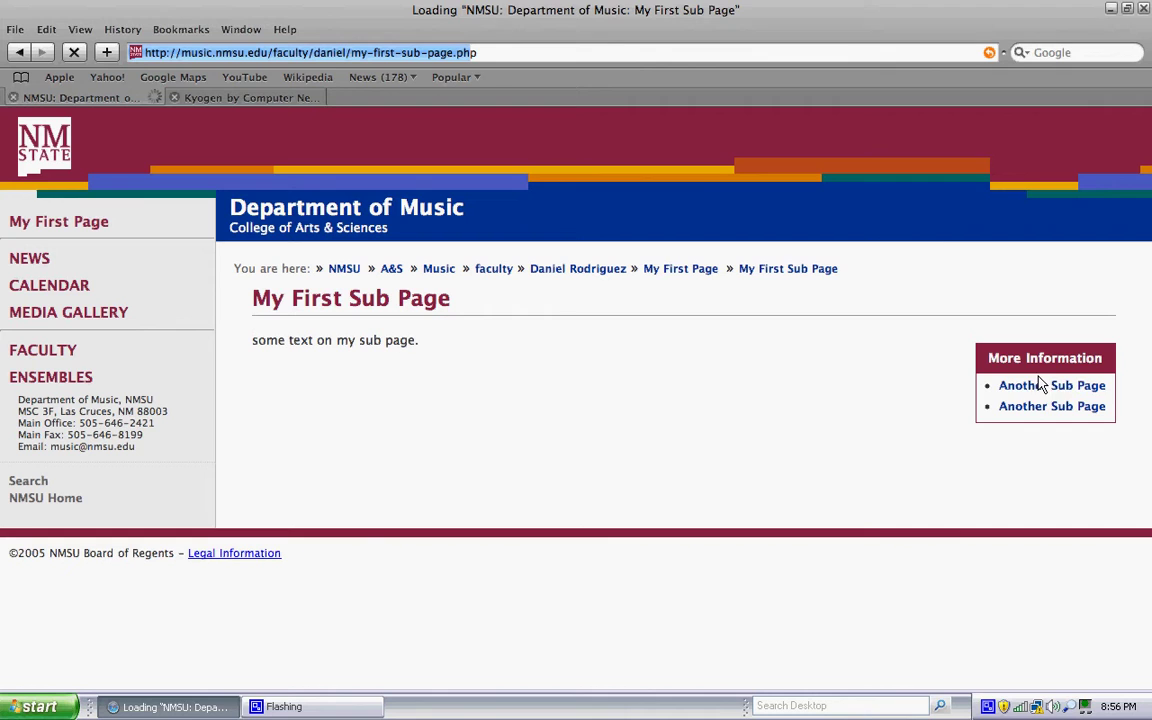
{"action": "left_click", "coordinate": [1040, 408]}
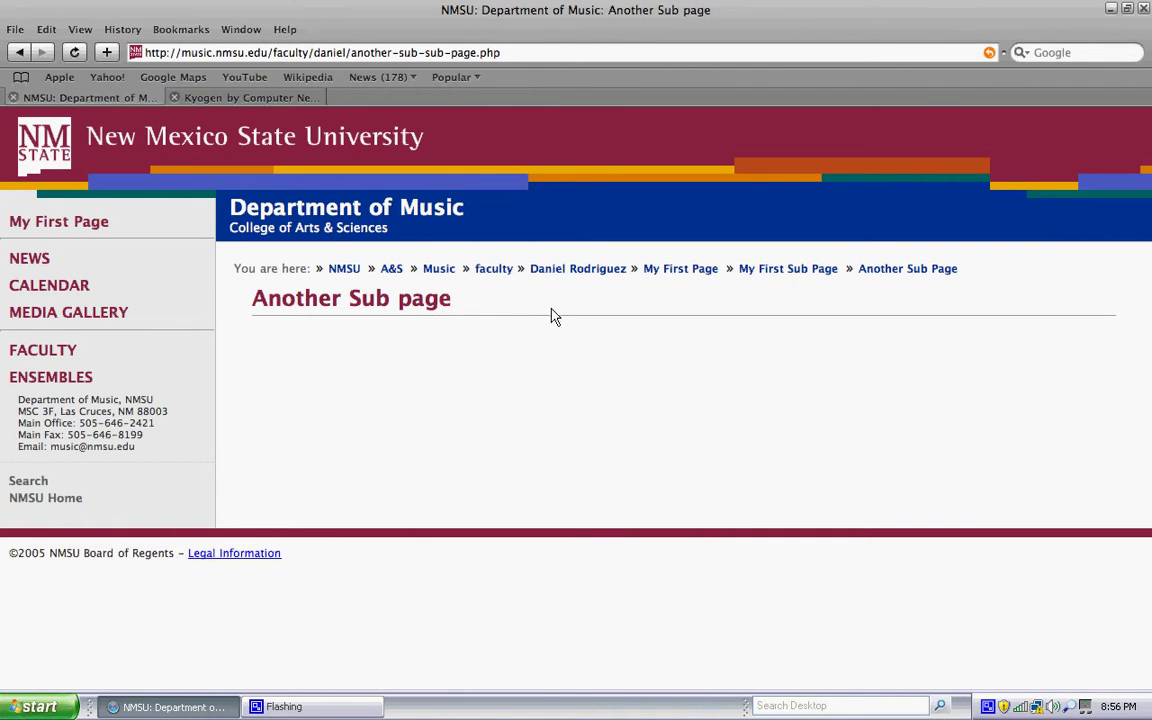
{"action": "left_click", "coordinate": [803, 269]}
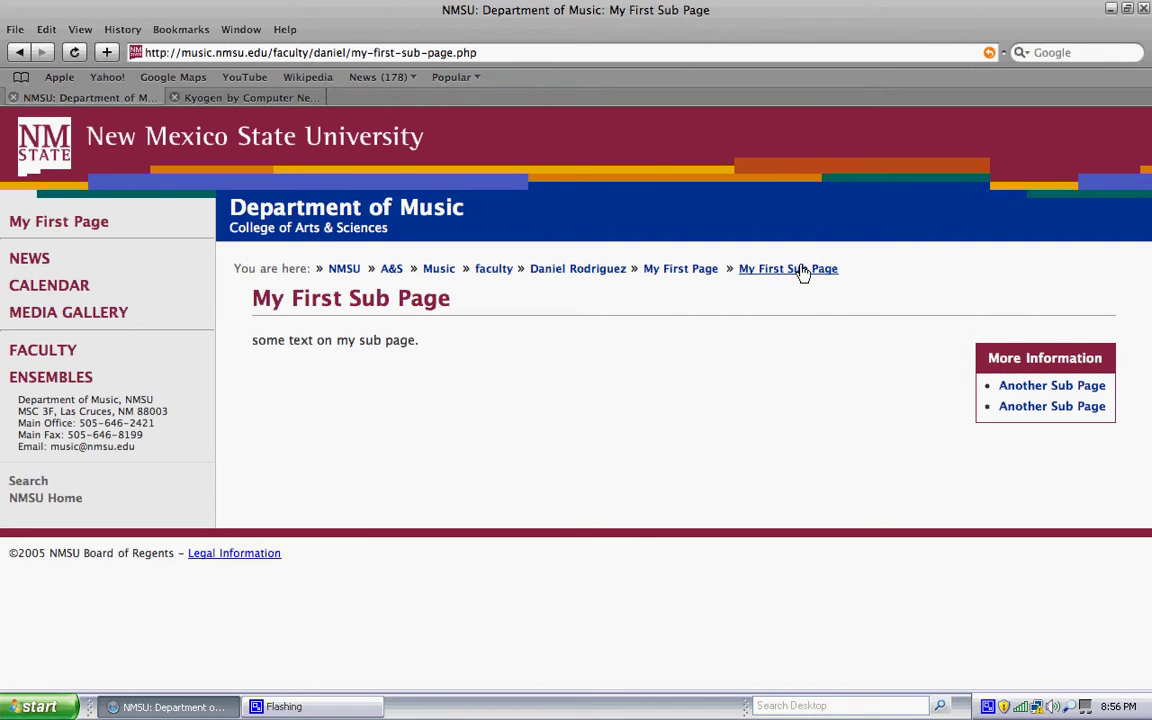
{"action": "left_click", "coordinate": [1032, 410]}
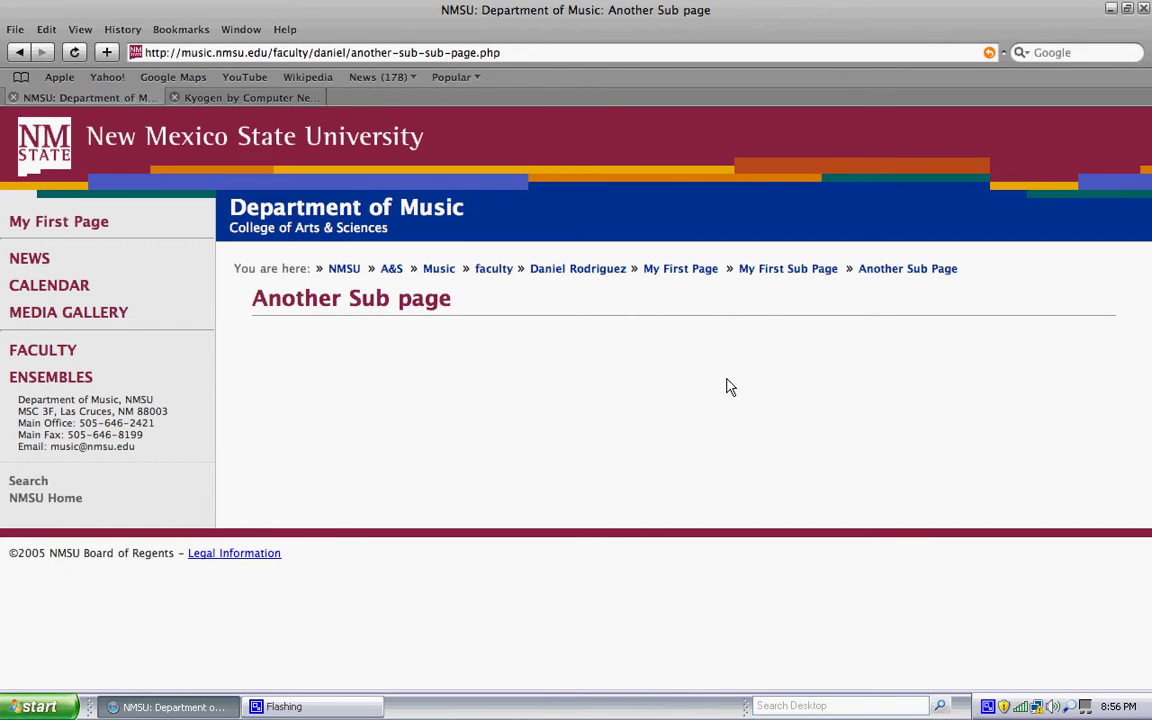
{"action": "left_click", "coordinate": [795, 269]}
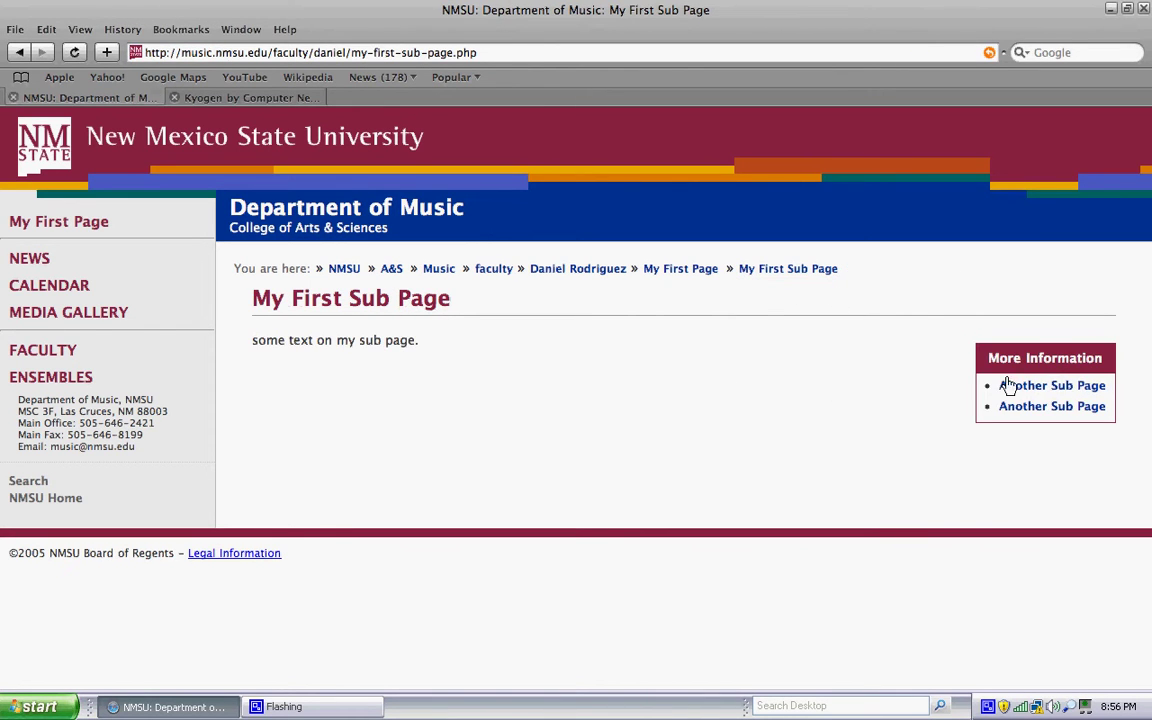